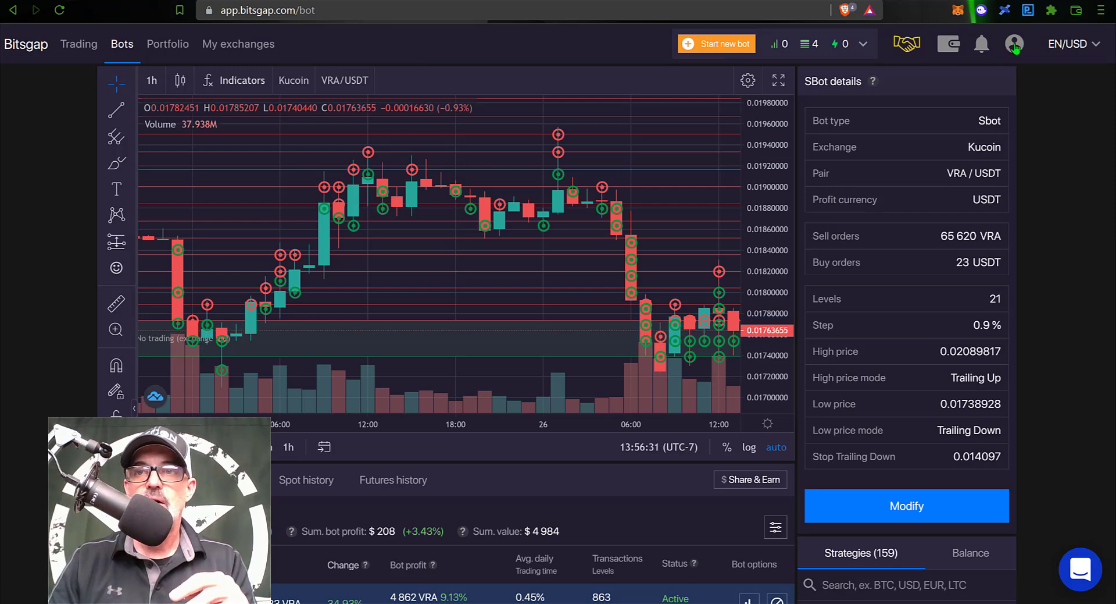
# Check the demo mode setting in the account options
pyautogui.click(1014, 46)
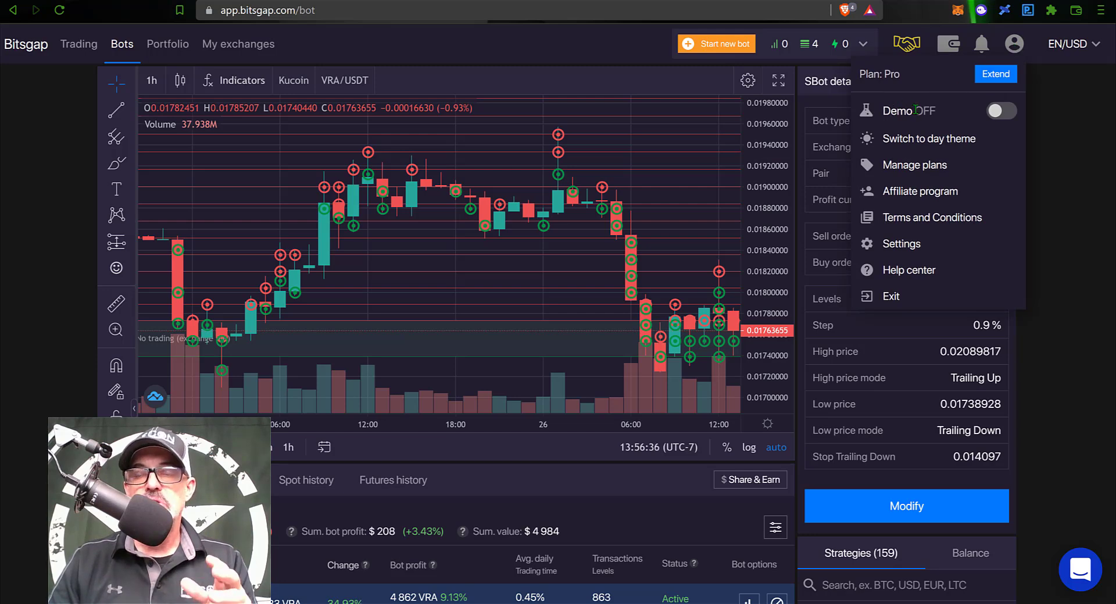
pyautogui.moveTo(883, 111); pyautogui.dragTo(937, 109)
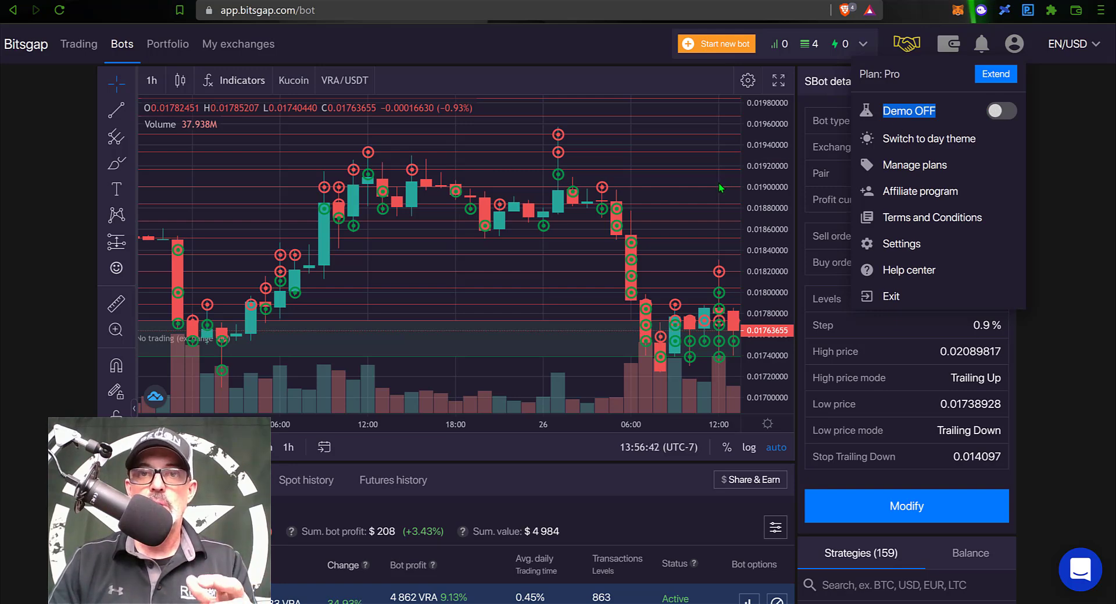
pyautogui.click(645, 47)
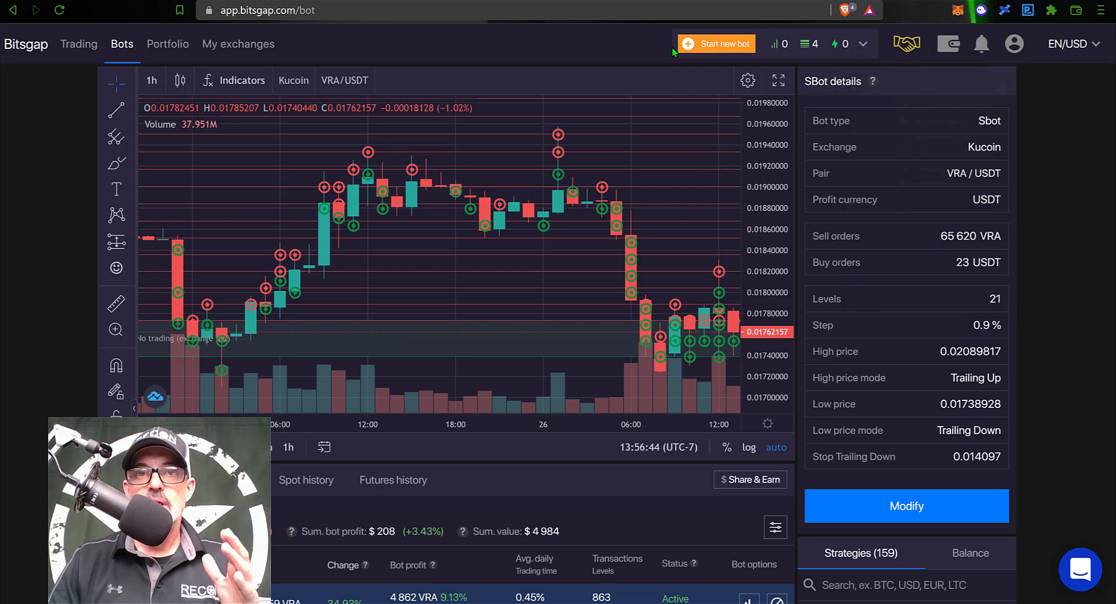
# Start creating a new DCA bot and accept the beta test notice
pyautogui.click(717, 47)
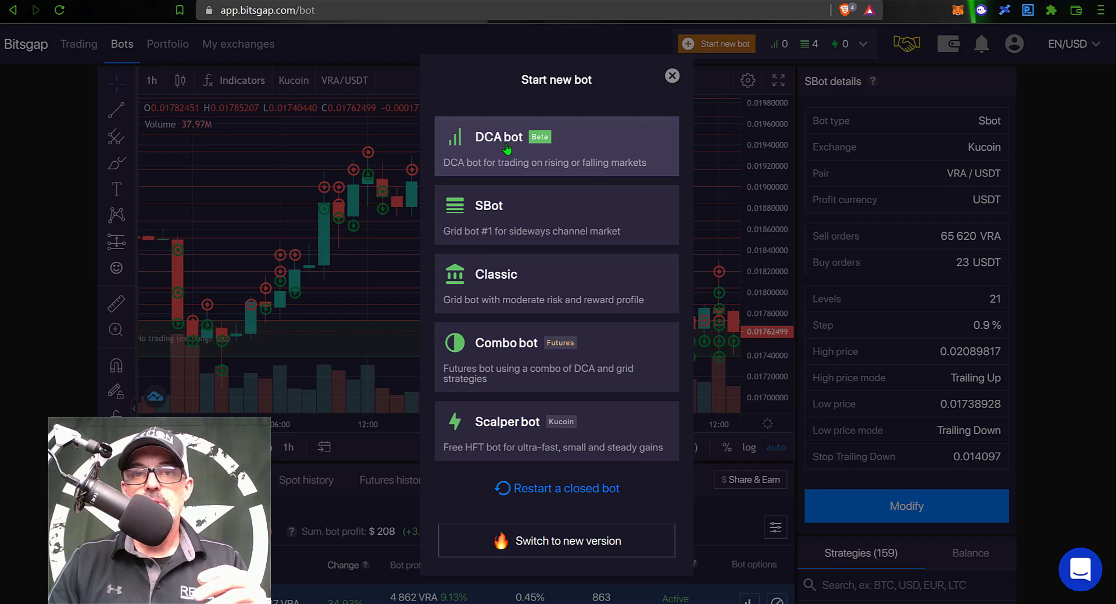
pyautogui.click(543, 147)
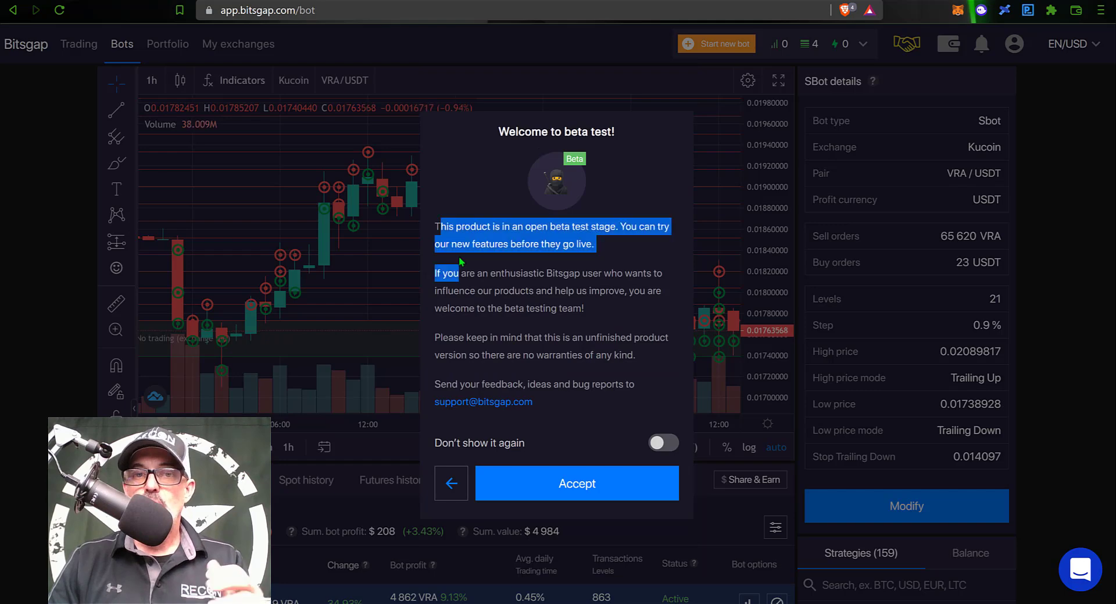
pyautogui.moveTo(439, 226); pyautogui.dragTo(591, 376)
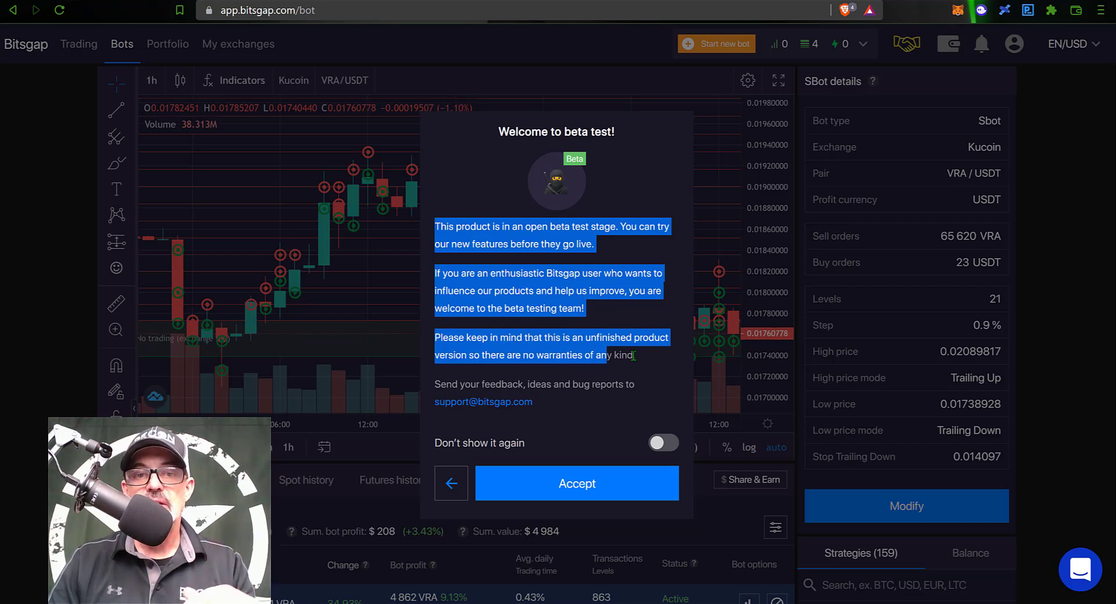
pyautogui.click(579, 486)
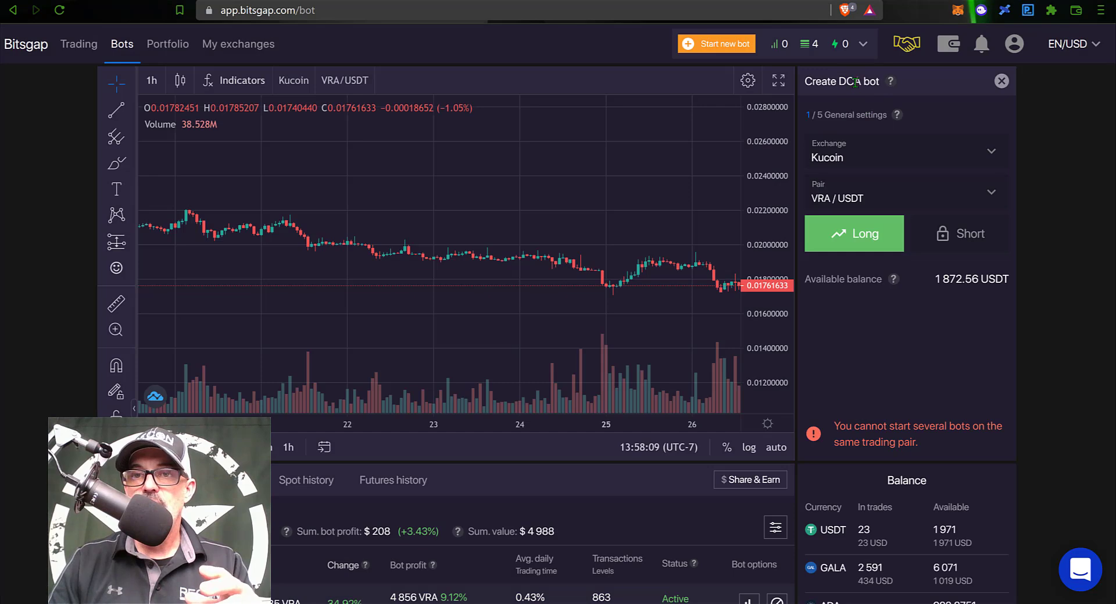
# Set the bot's exchange to Binance US and its pair to BTC/USDT, and proceed to the first buy order settings
pyautogui.click(836, 159)
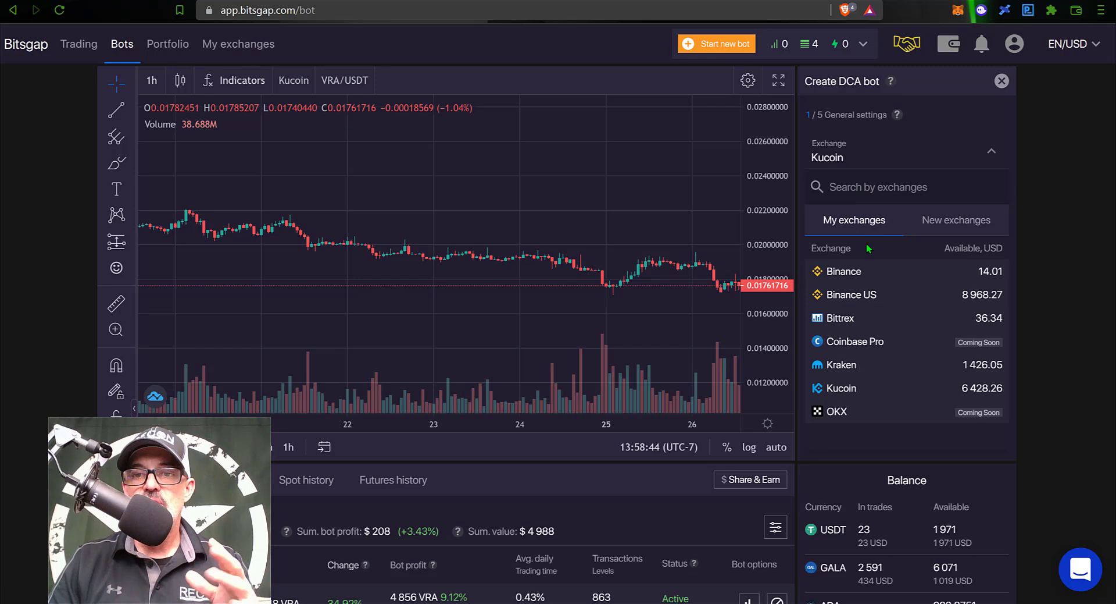
pyautogui.click(867, 297)
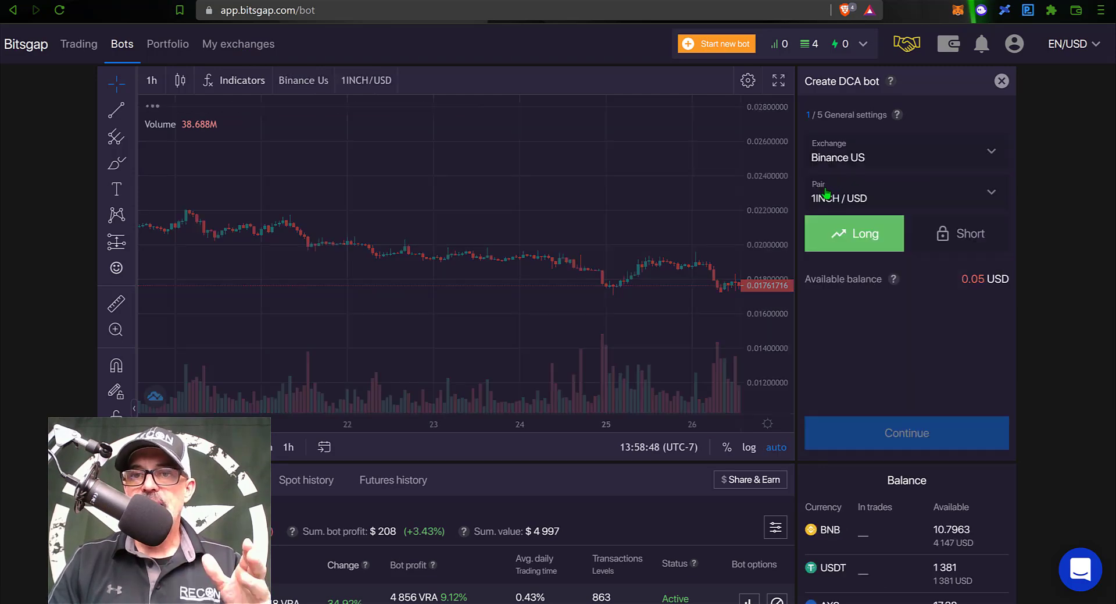
pyautogui.click(864, 198)
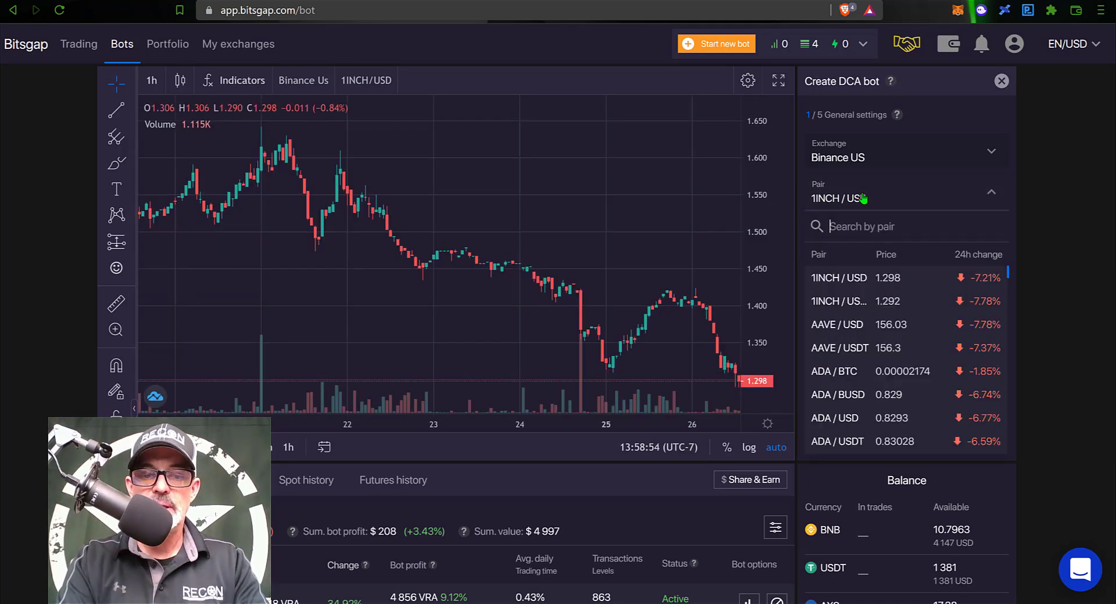
pyautogui.write('btcusdt')
pyautogui.press('Return')
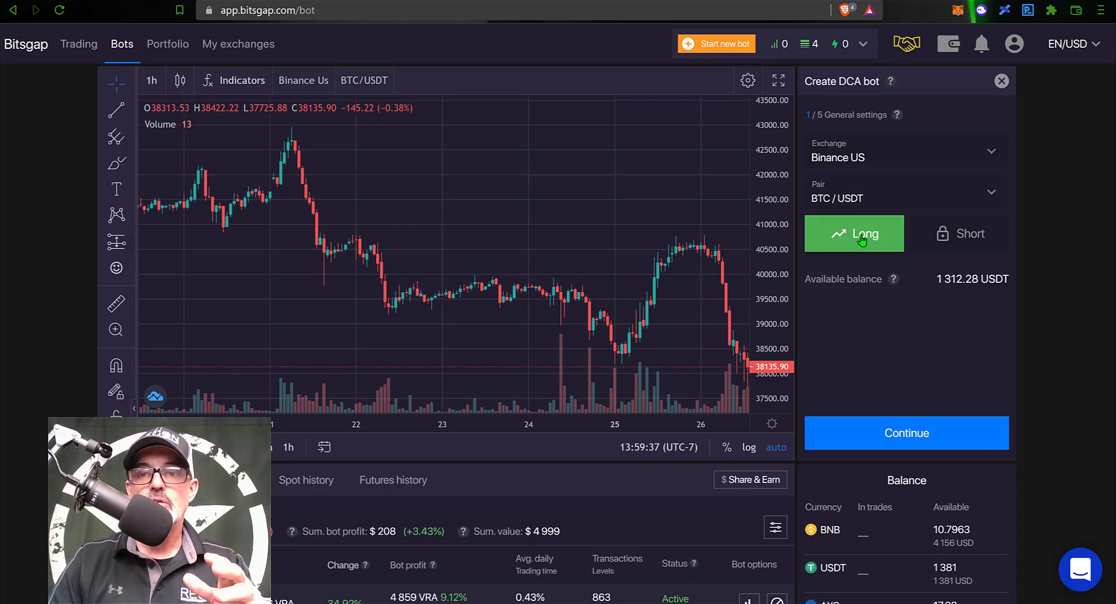
pyautogui.click(922, 431)
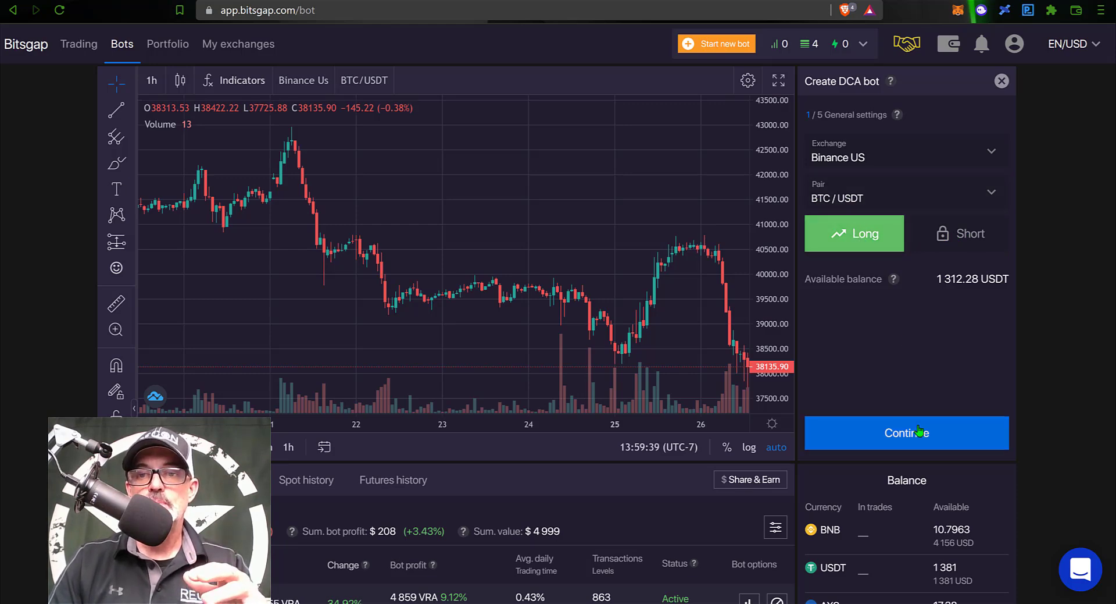
# Compare the Indicators and Instant start modes for the first buy order, ending on Instant
pyautogui.moveTo(825, 116); pyautogui.dragTo(889, 117)
pyautogui.moveTo(894, 116)
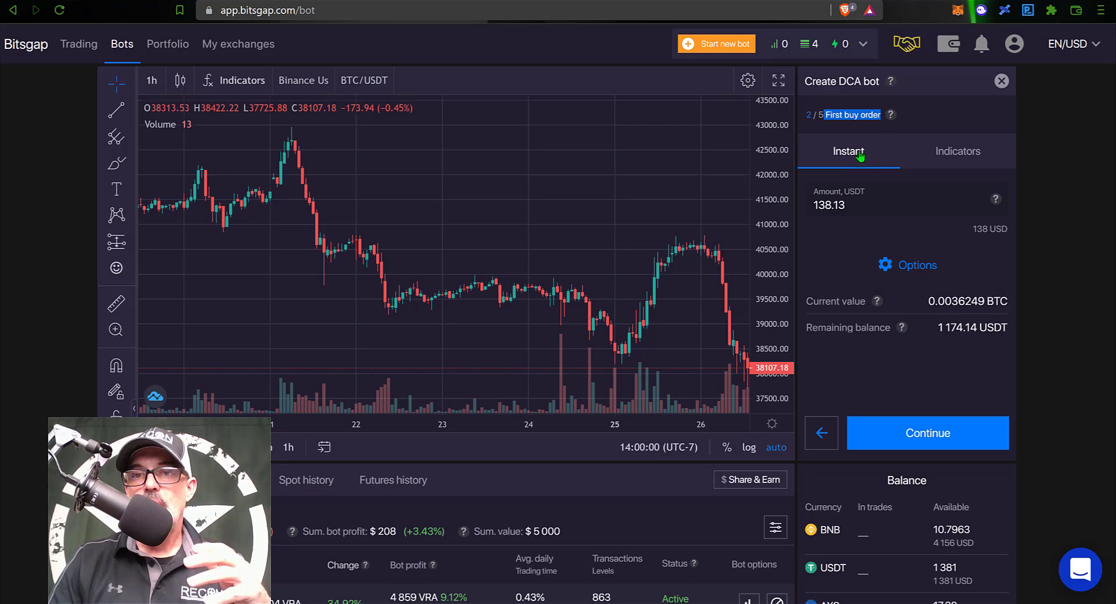
pyautogui.click(961, 155)
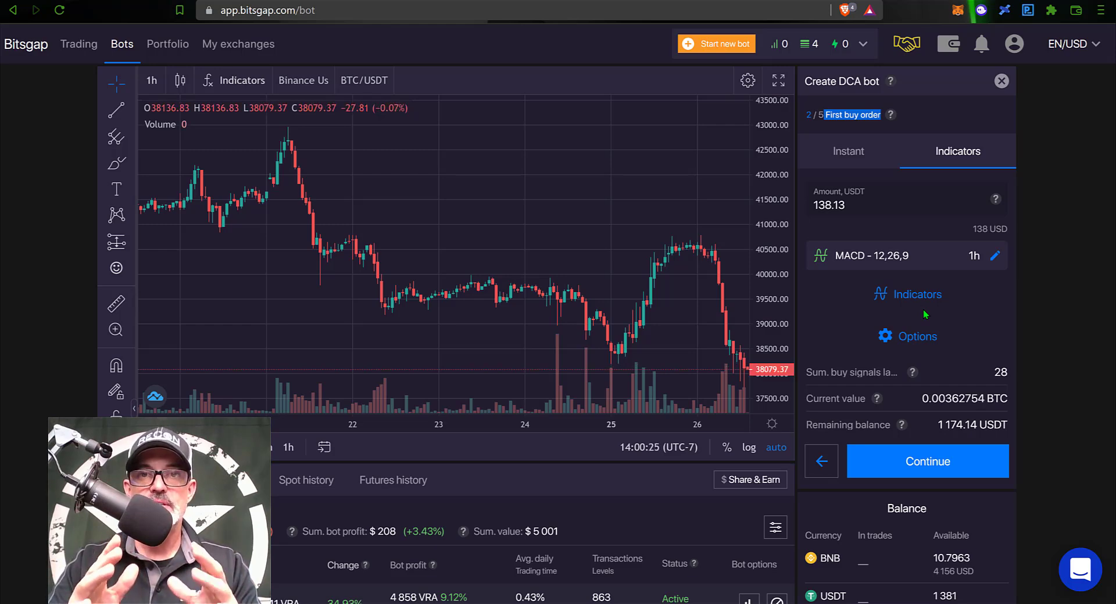
pyautogui.click(882, 164)
pyautogui.click(954, 152)
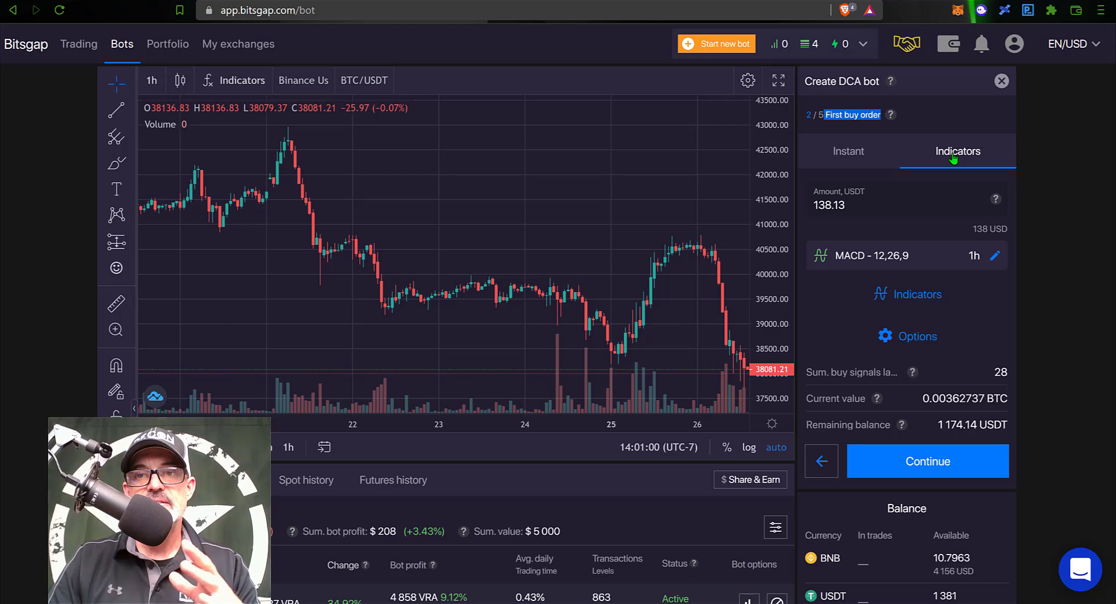
pyautogui.click(843, 155)
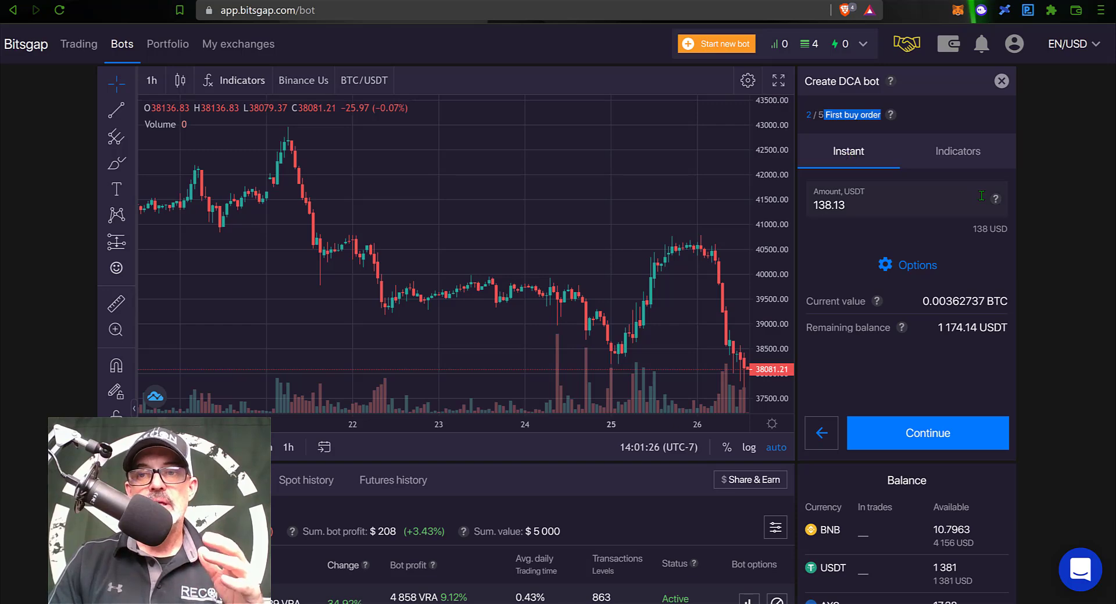
# Set the first buy order's amount to 250 USDT
pyautogui.moveTo(996, 199)
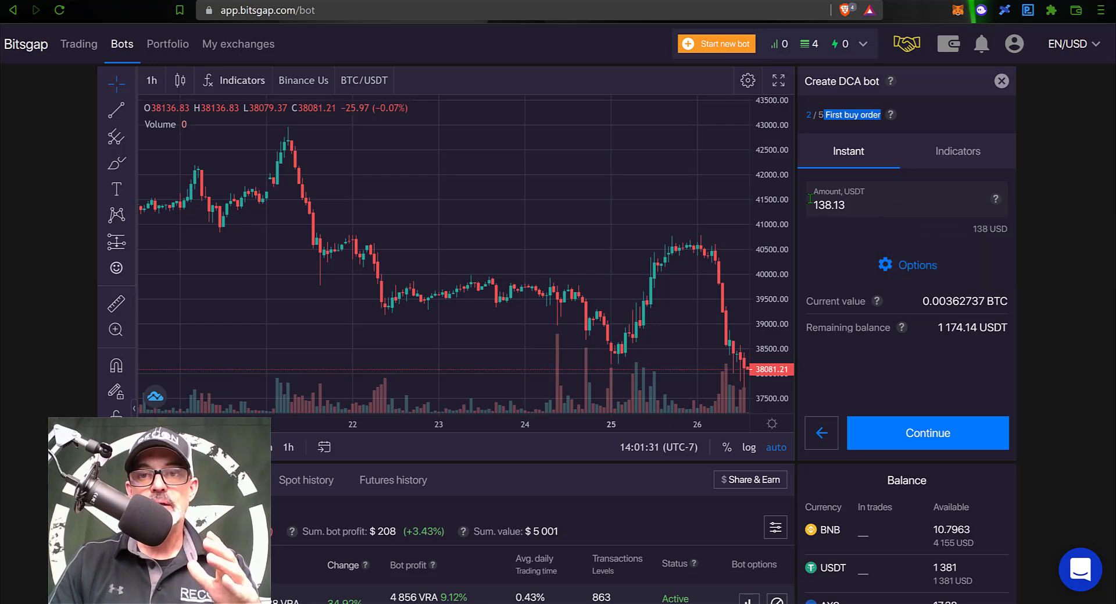
pyautogui.moveTo(846, 204); pyautogui.dragTo(805, 203)
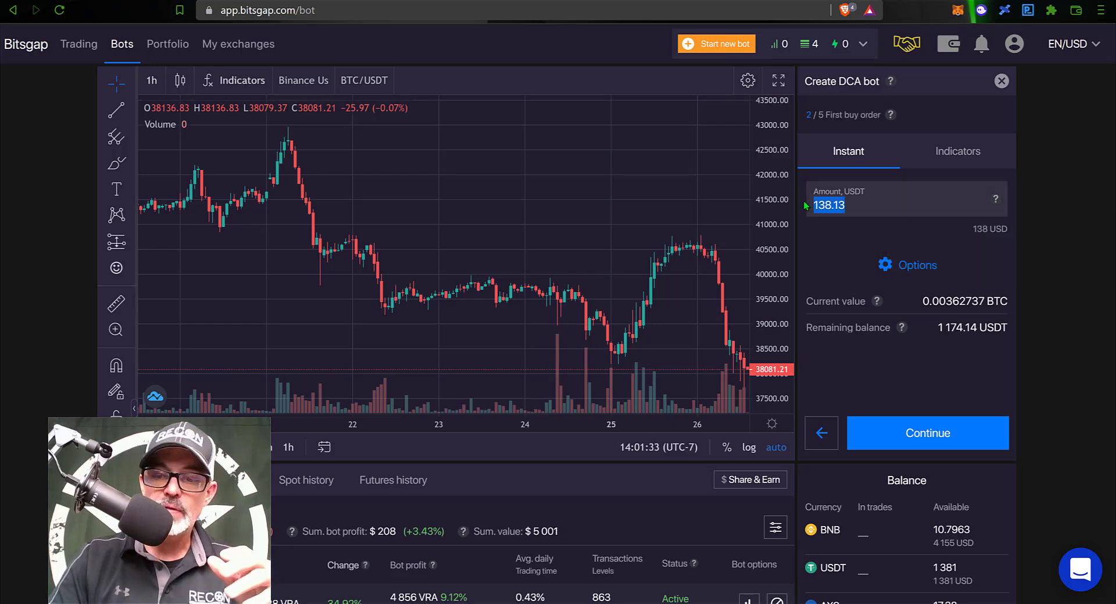
pyautogui.press('BackSpace')
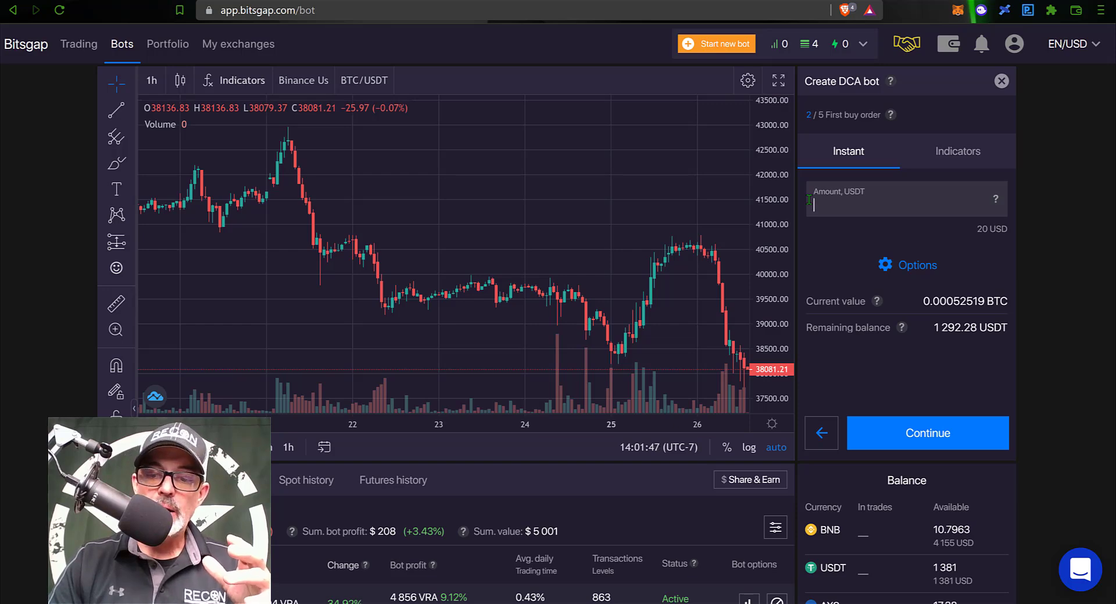
pyautogui.write('250')
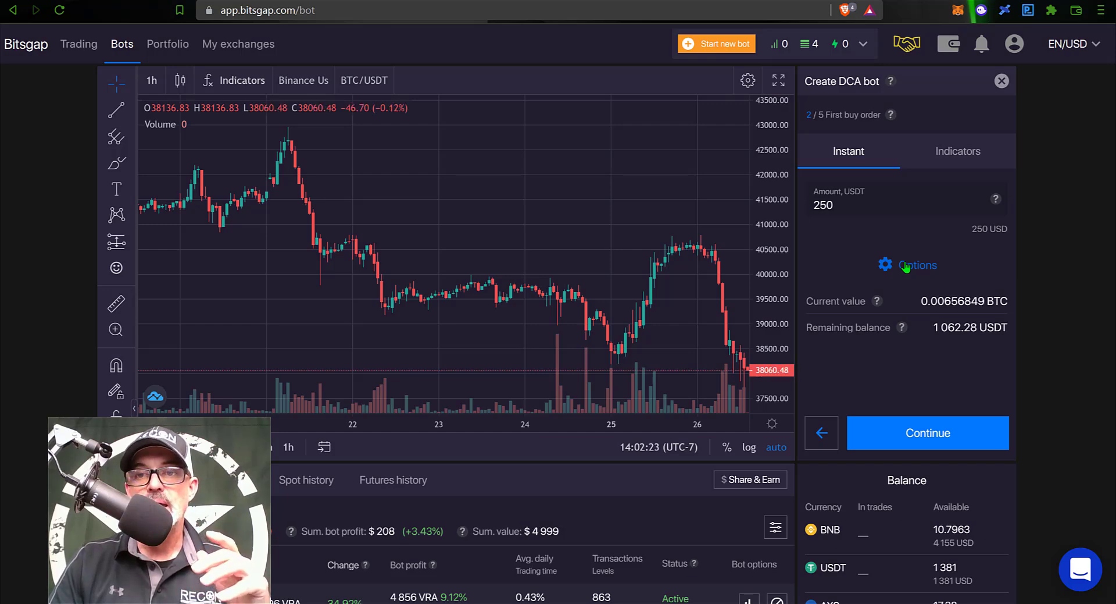
# Examine the Price range option for the first buy order and its explanation, and close it without setting limits
pyautogui.click(905, 265)
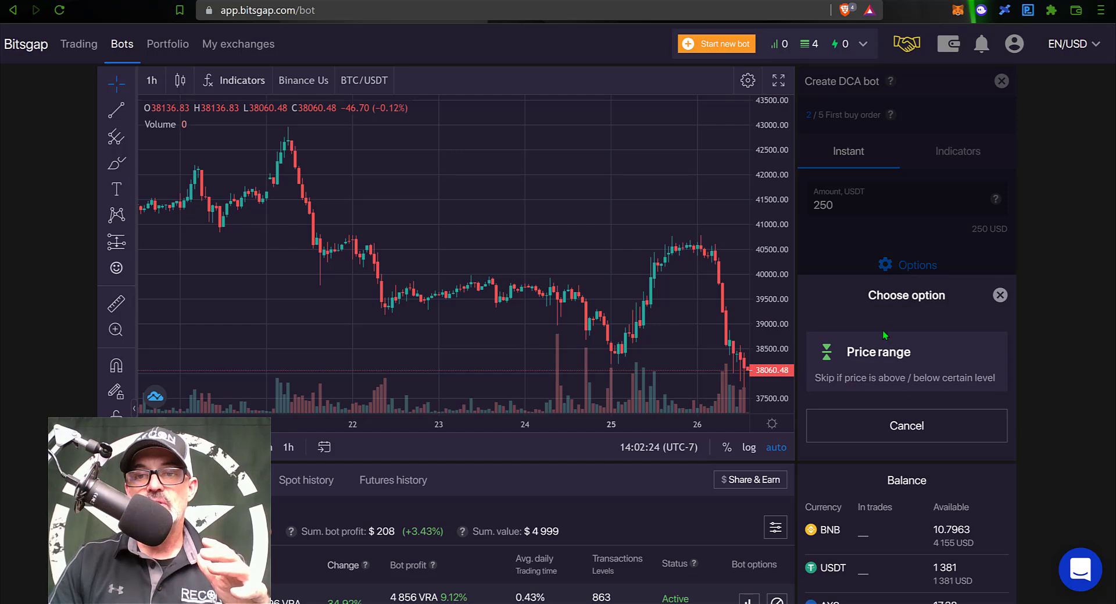
pyautogui.click(889, 356)
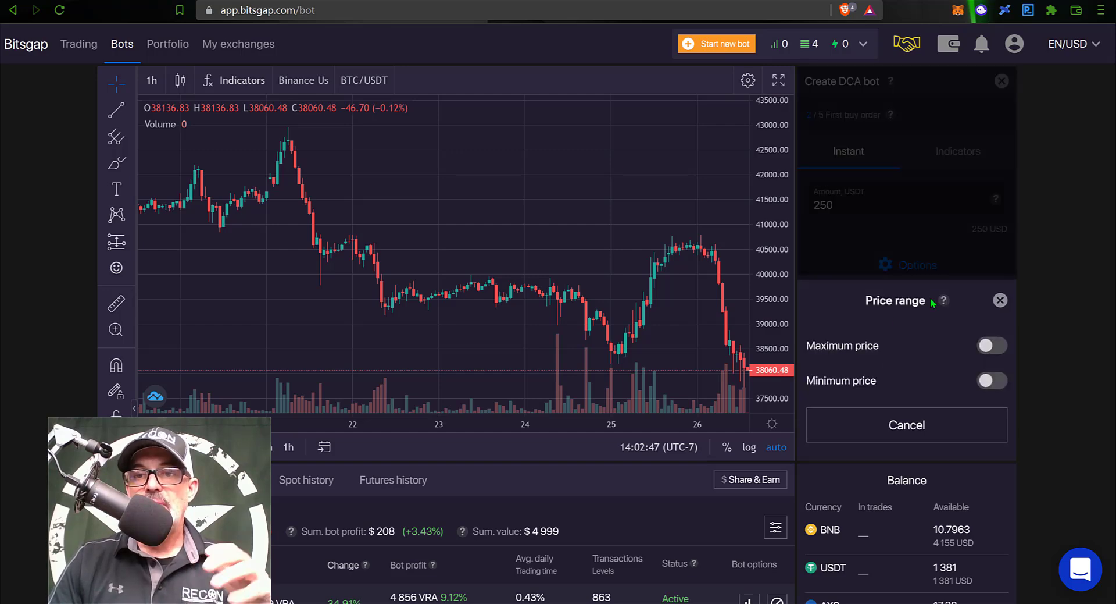
pyautogui.moveTo(946, 300)
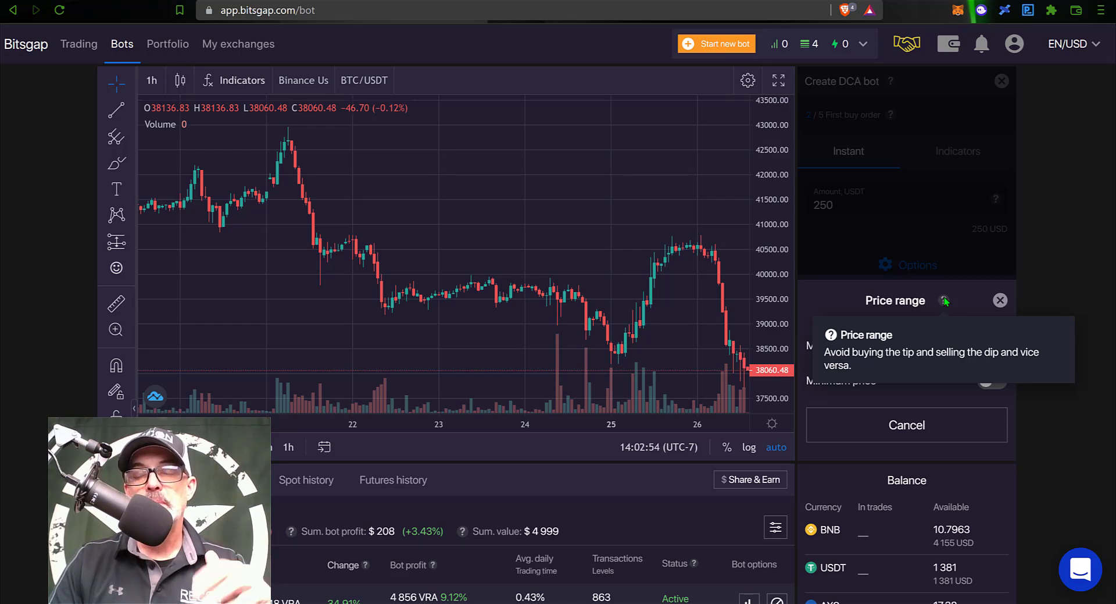
pyautogui.click(1001, 301)
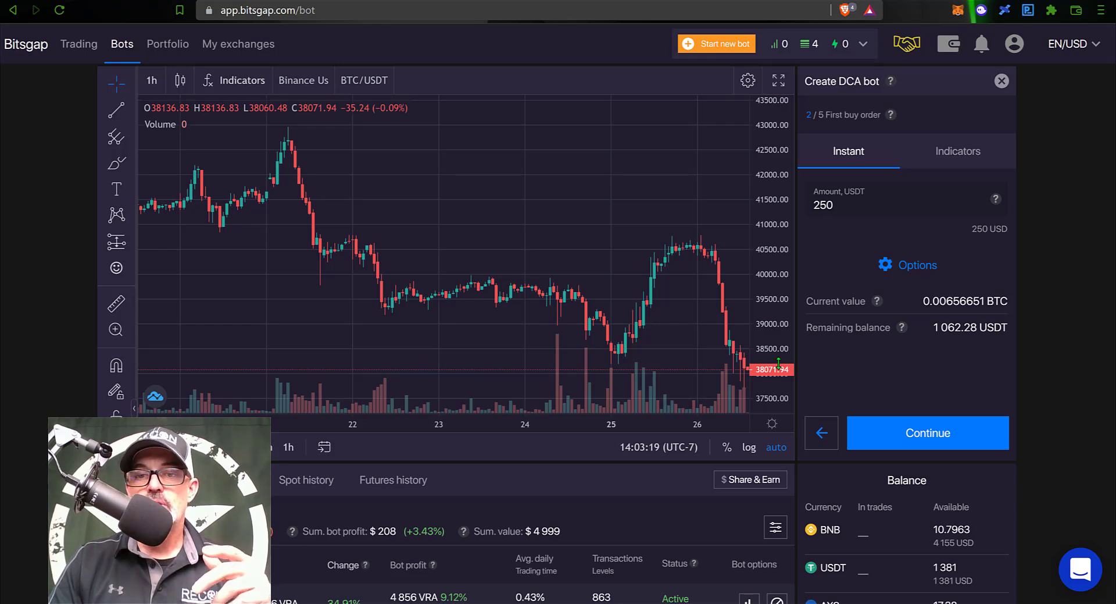
# Review the first order's current value and remaining balance, and continue to the DCA buy orders settings
pyautogui.moveTo(807, 300); pyautogui.dragTo(867, 301)
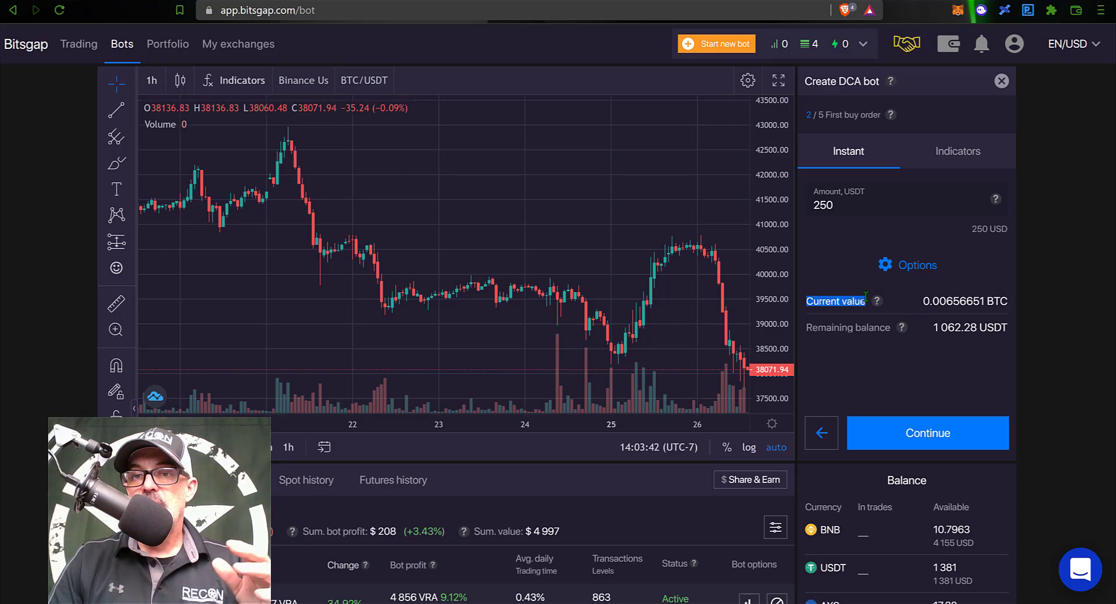
pyautogui.moveTo(877, 301)
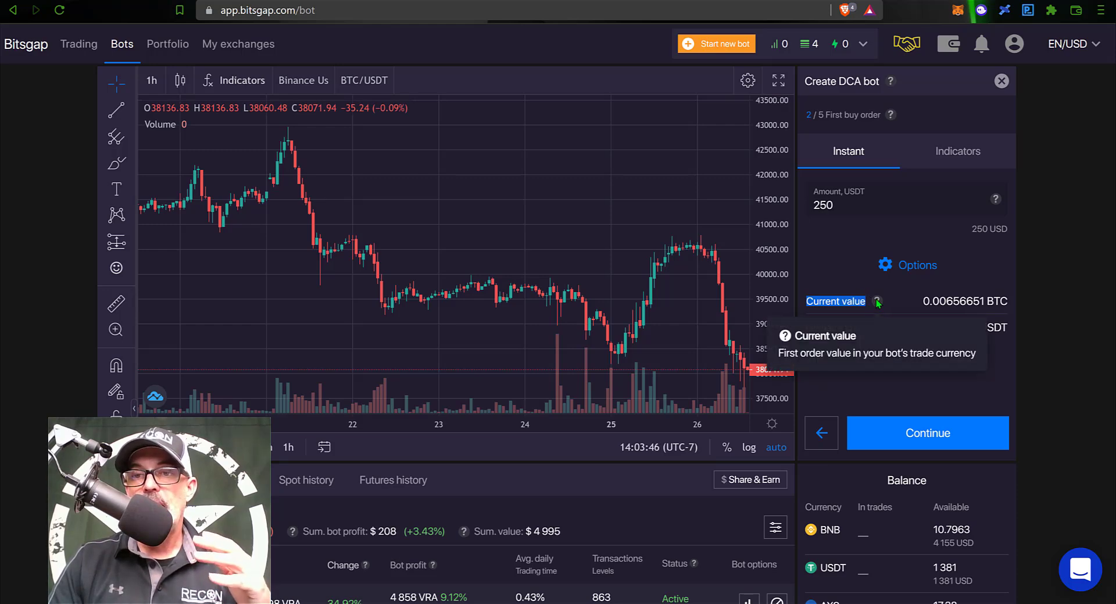
pyautogui.moveTo(840, 204); pyautogui.dragTo(804, 208)
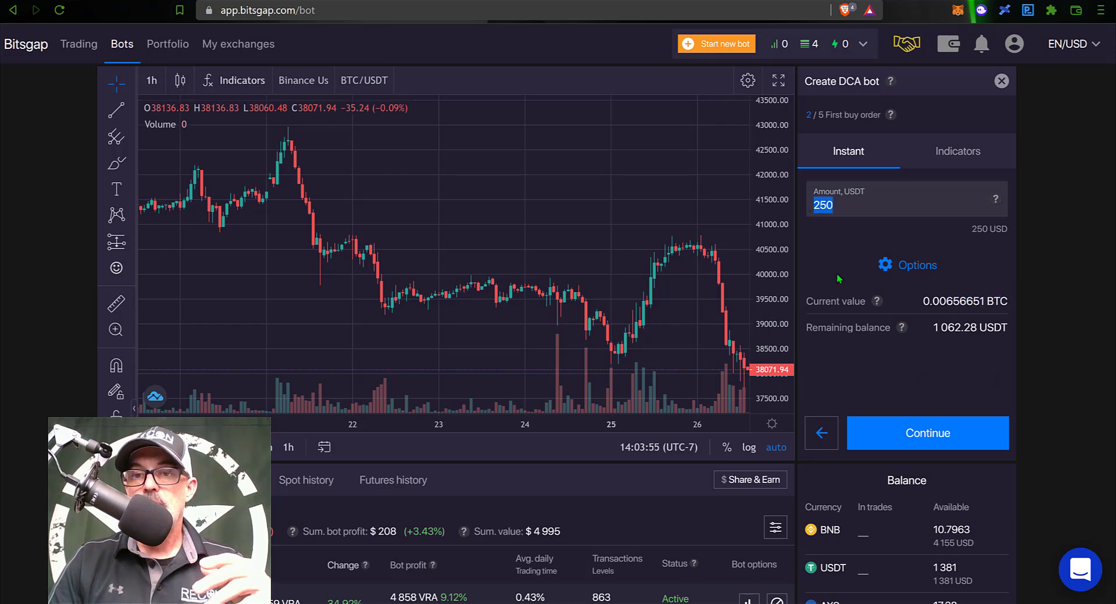
pyautogui.moveTo(804, 327); pyautogui.dragTo(917, 328)
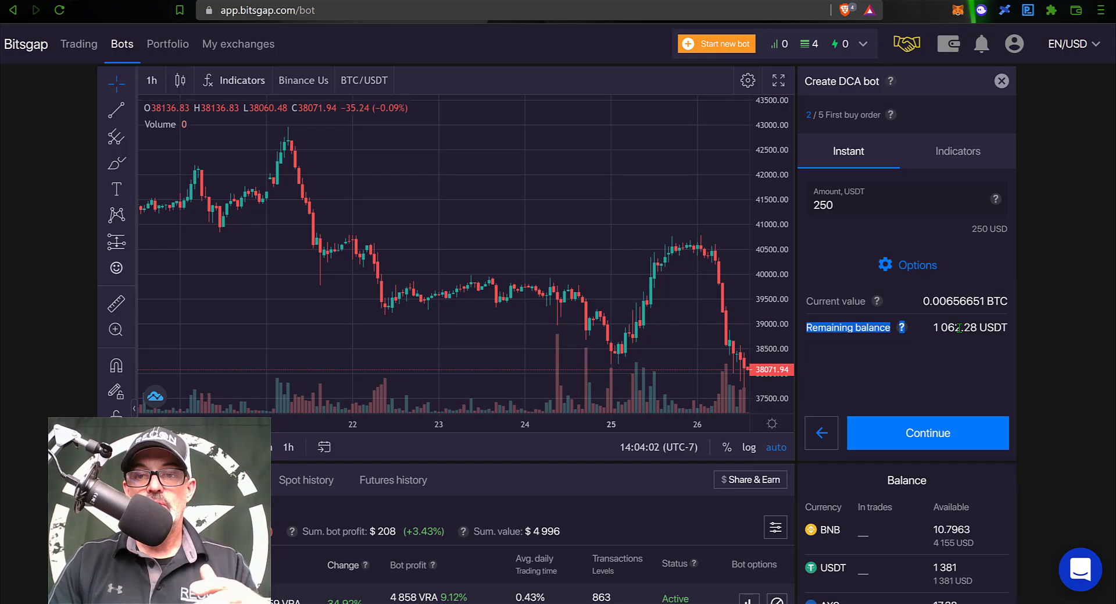
pyautogui.click(929, 435)
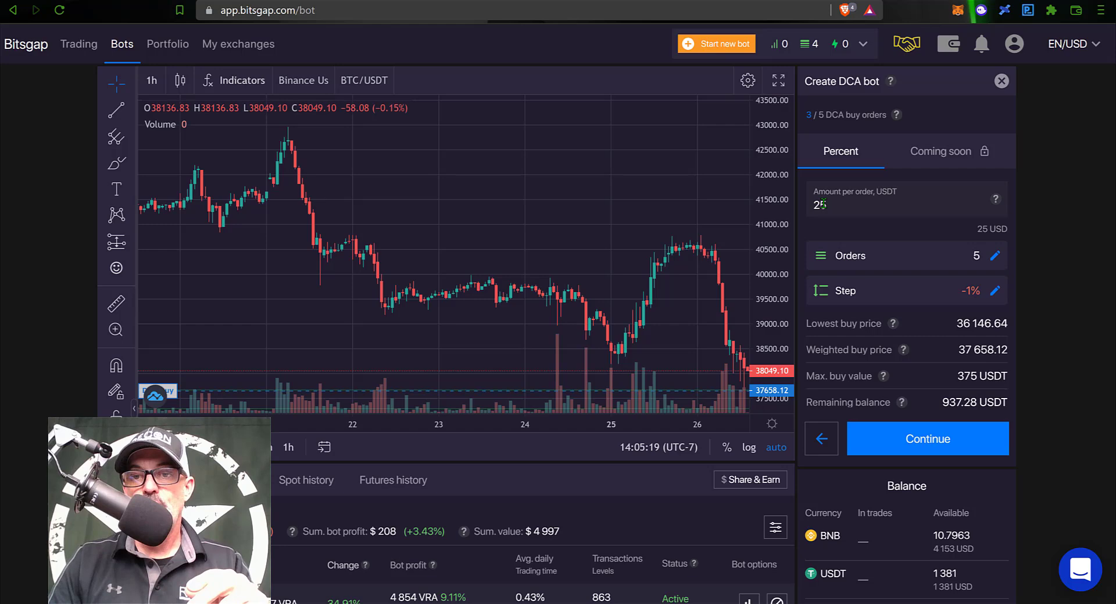
# Set the number of DCA buy orders to 10
pyautogui.click(976, 260)
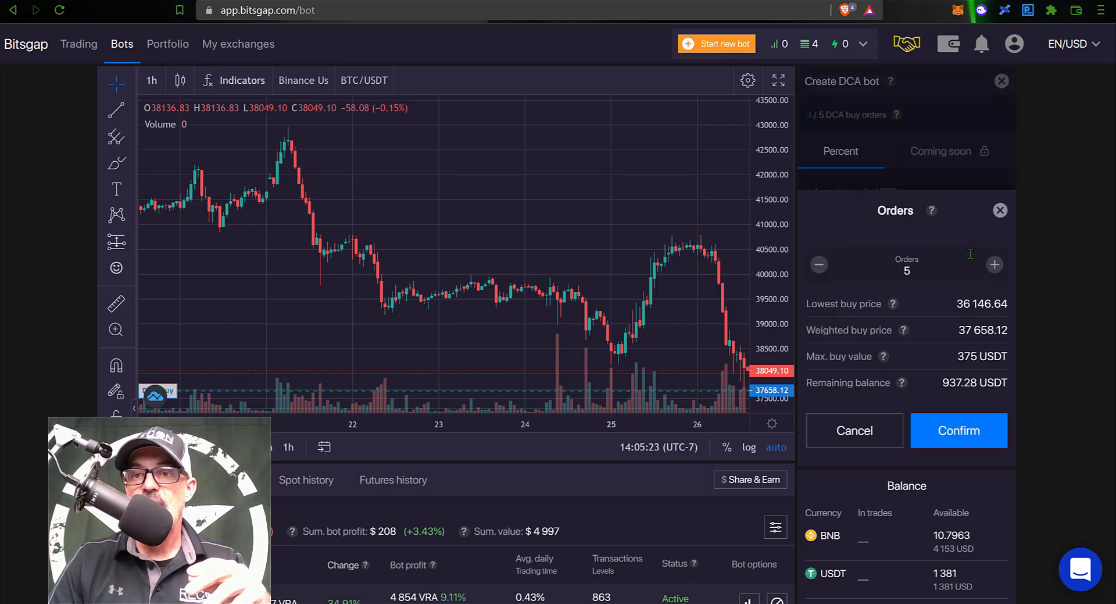
pyautogui.click(993, 265)
# Examine the lowest buy price, weighted buy price and maximum buy value for the chosen number of orders
pyautogui.moveTo(808, 303); pyautogui.dragTo(878, 302)
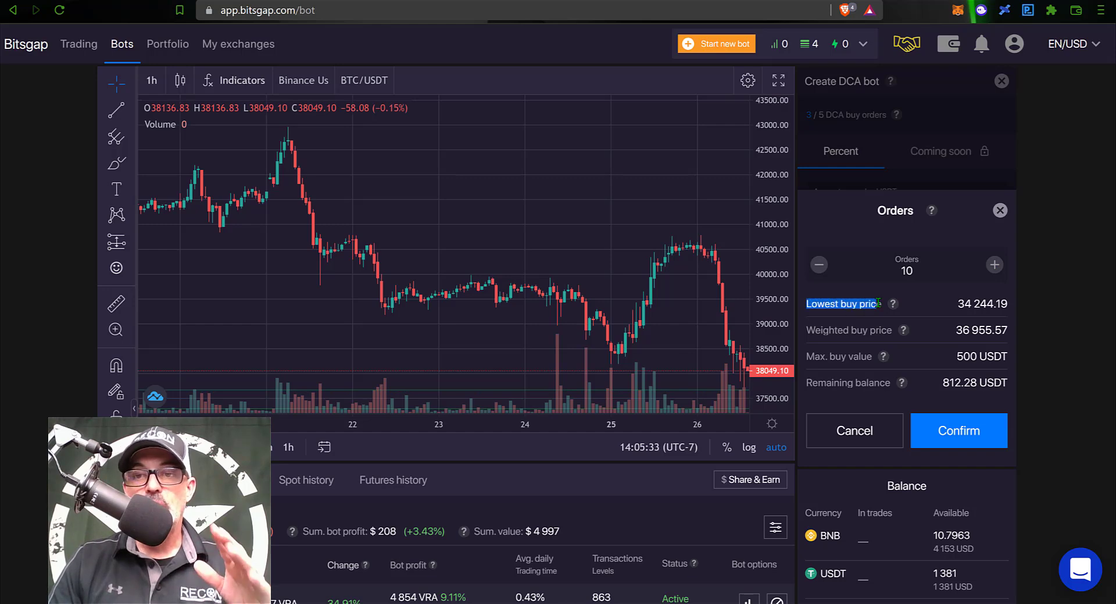
pyautogui.moveTo(958, 303); pyautogui.dragTo(995, 303)
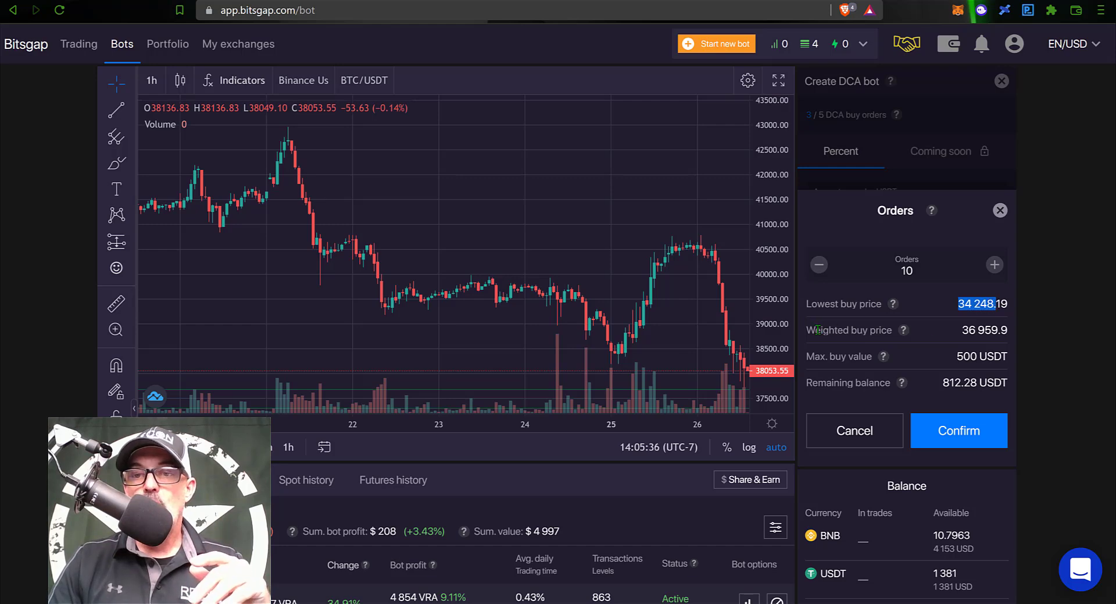
pyautogui.moveTo(902, 330); pyautogui.dragTo(815, 329)
pyautogui.moveTo(904, 329)
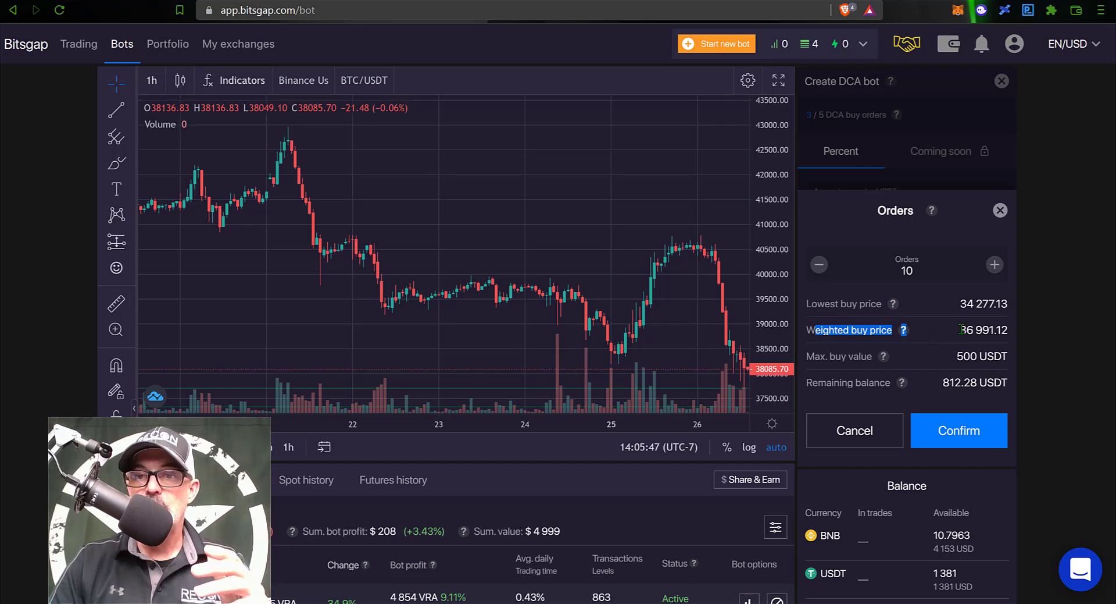
pyautogui.moveTo(961, 329); pyautogui.dragTo(1006, 328)
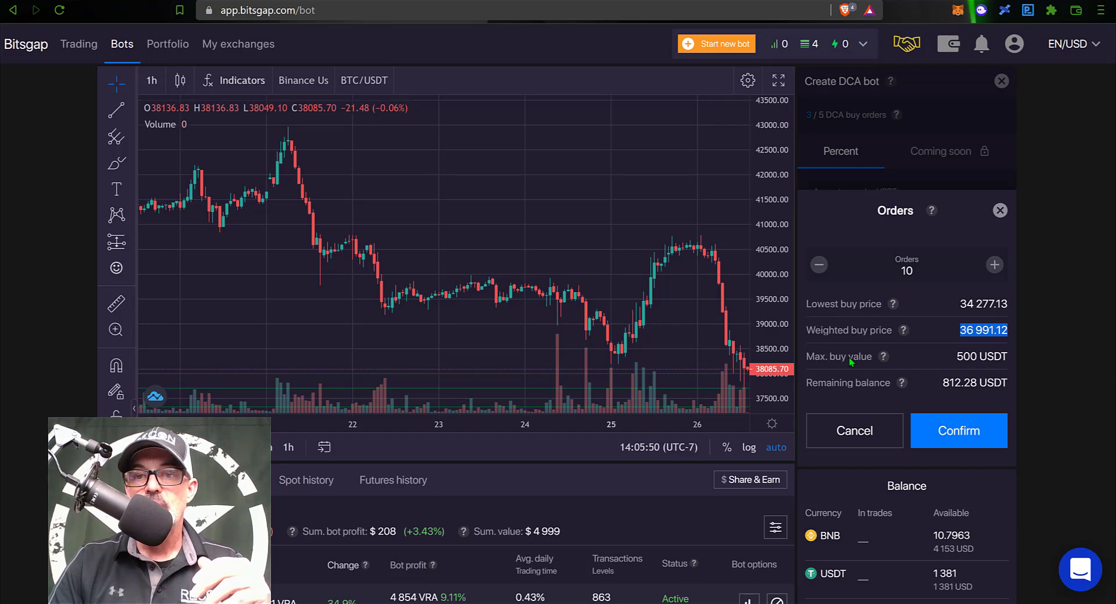
pyautogui.click(813, 356)
pyautogui.moveTo(831, 356); pyautogui.dragTo(883, 356)
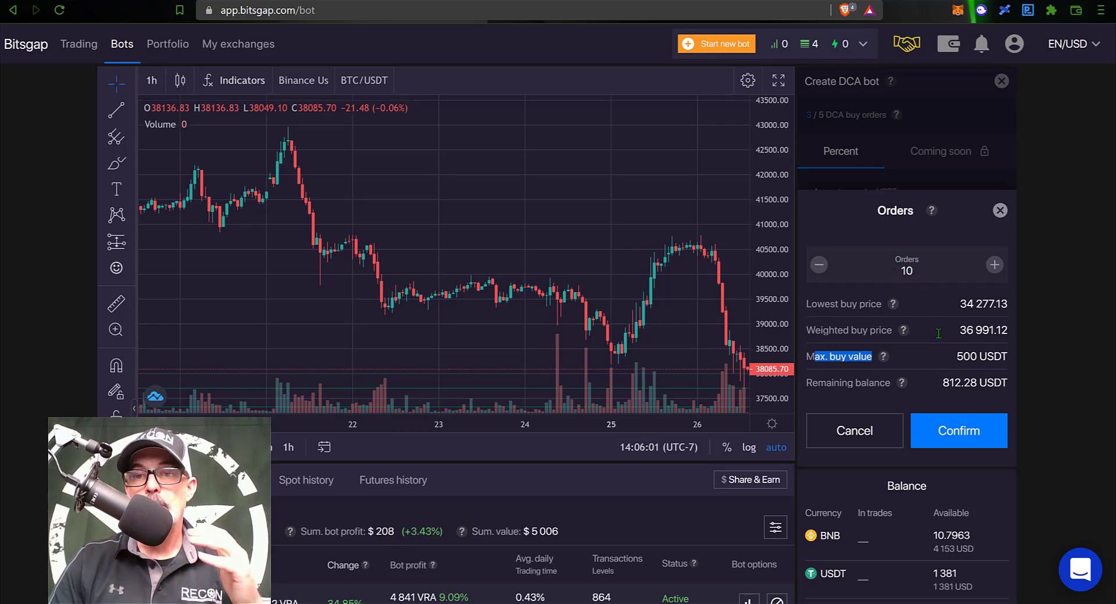
# Examine the maximum buy value and remaining balance for the 10 DCA buy orders
pyautogui.moveTo(956, 356); pyautogui.dragTo(1007, 356)
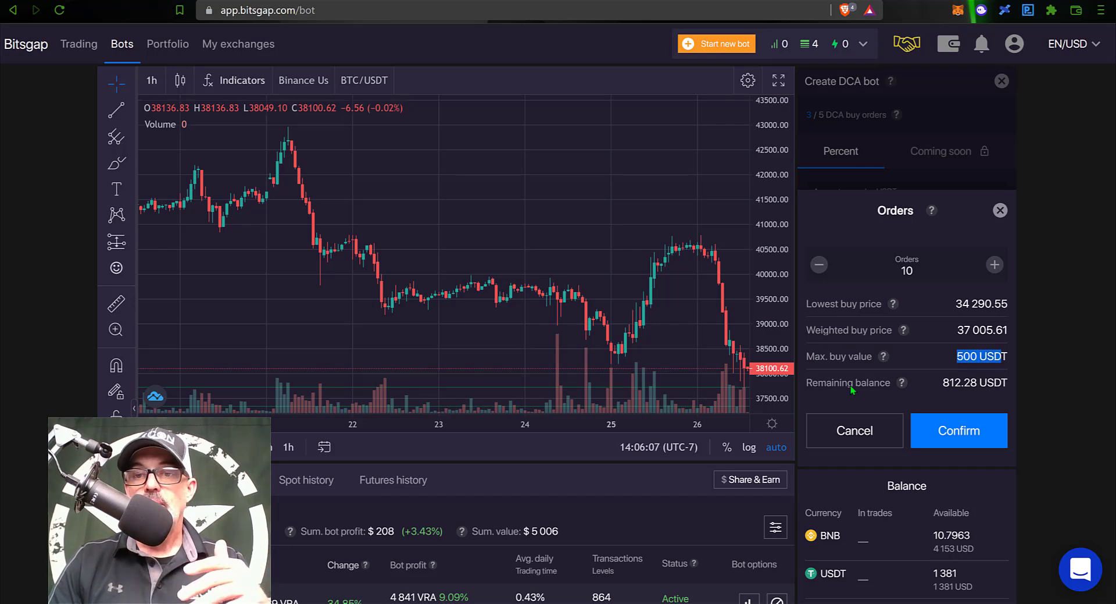
pyautogui.moveTo(818, 382); pyautogui.dragTo(947, 379)
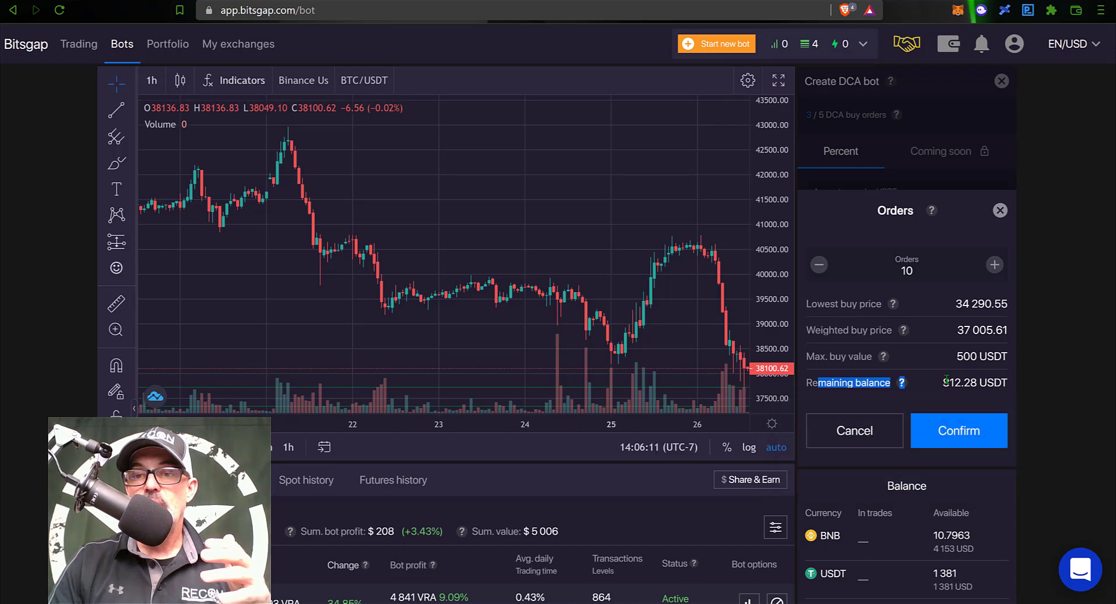
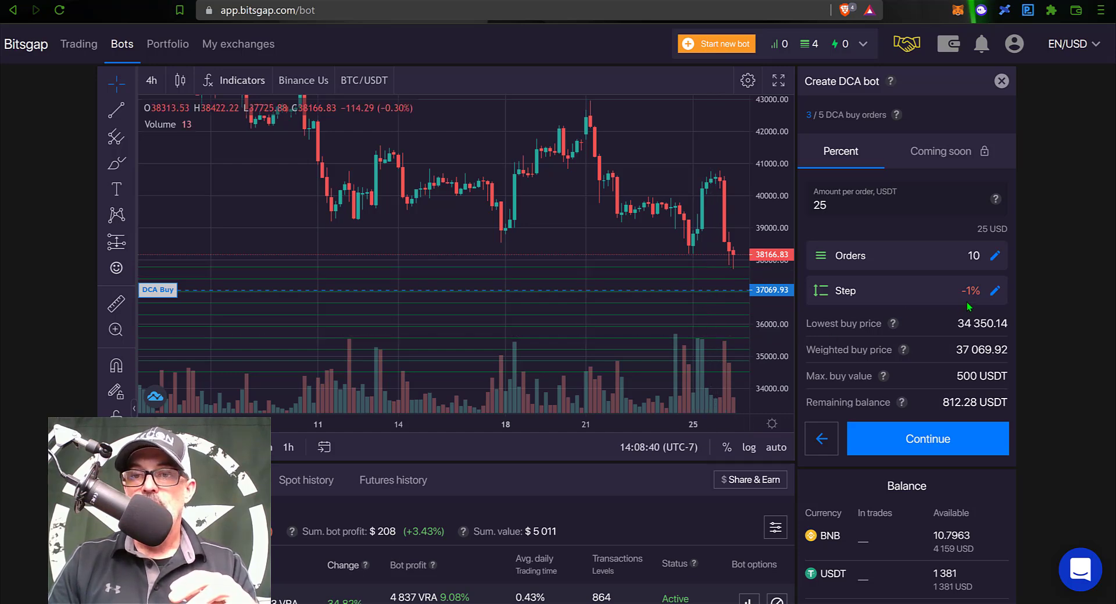
# Set the DCA order step to -2%, reviewing its buy prices and remaining balance, and continue to the Take Profit settings
pyautogui.click(996, 291)
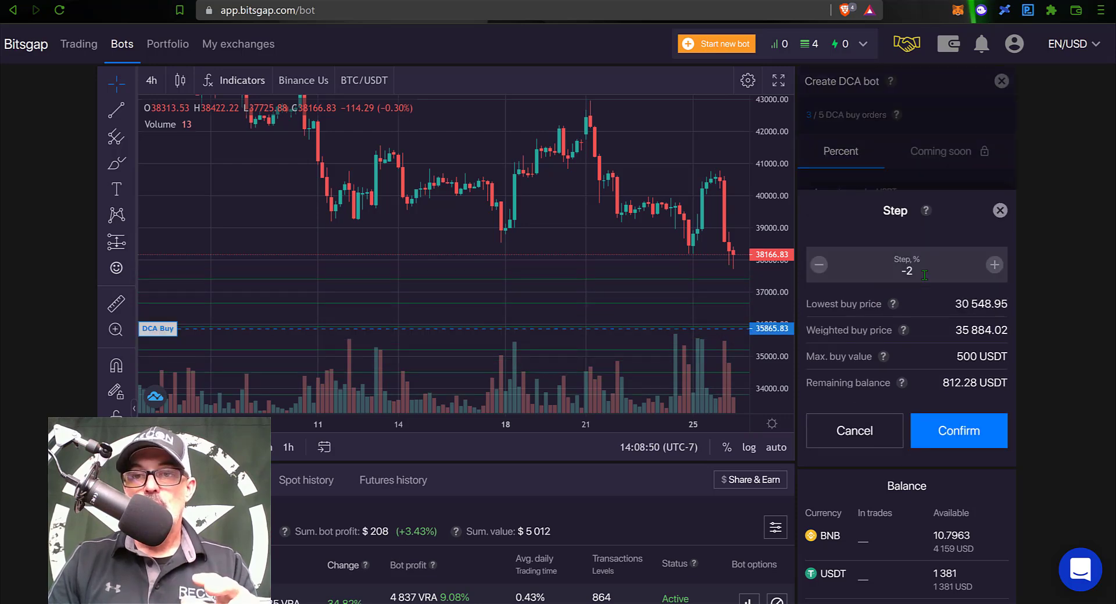
pyautogui.moveTo(808, 303); pyautogui.dragTo(946, 304)
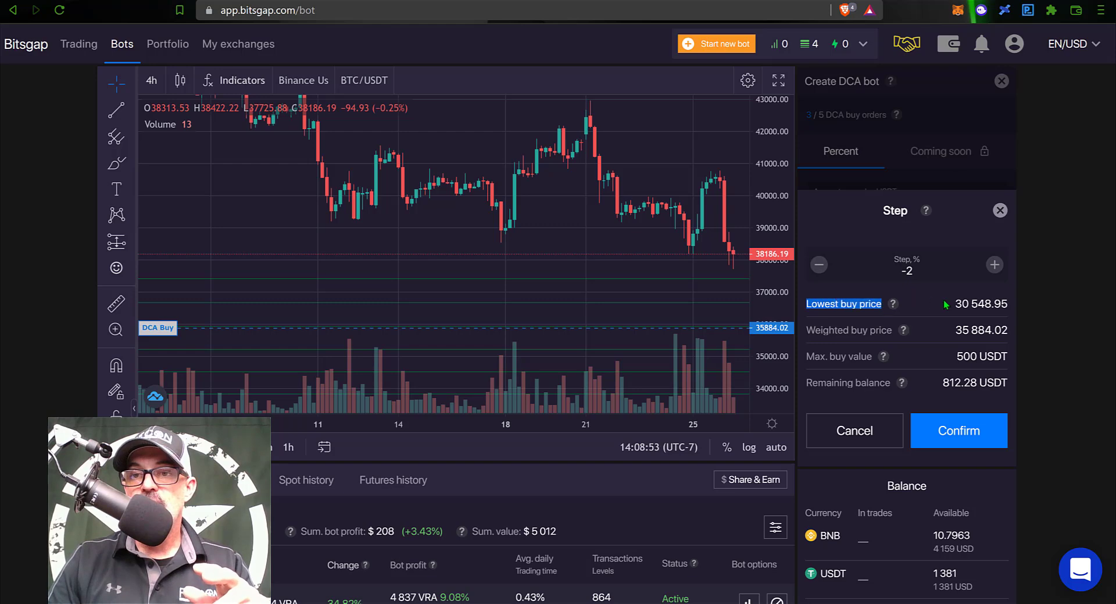
pyautogui.doubleClick(1004, 302)
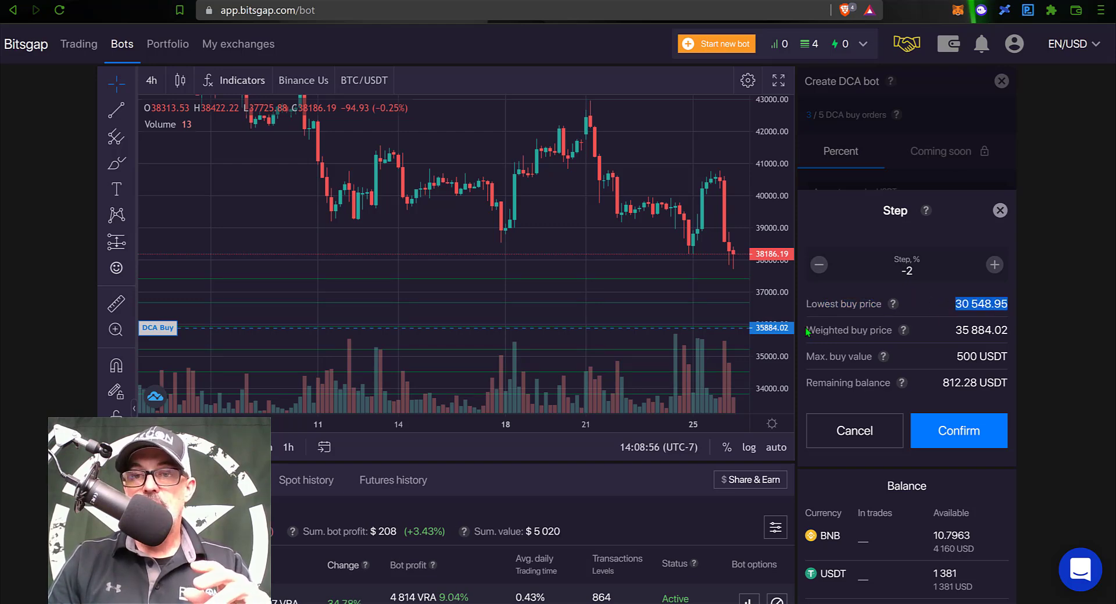
pyautogui.tripleClick(891, 329)
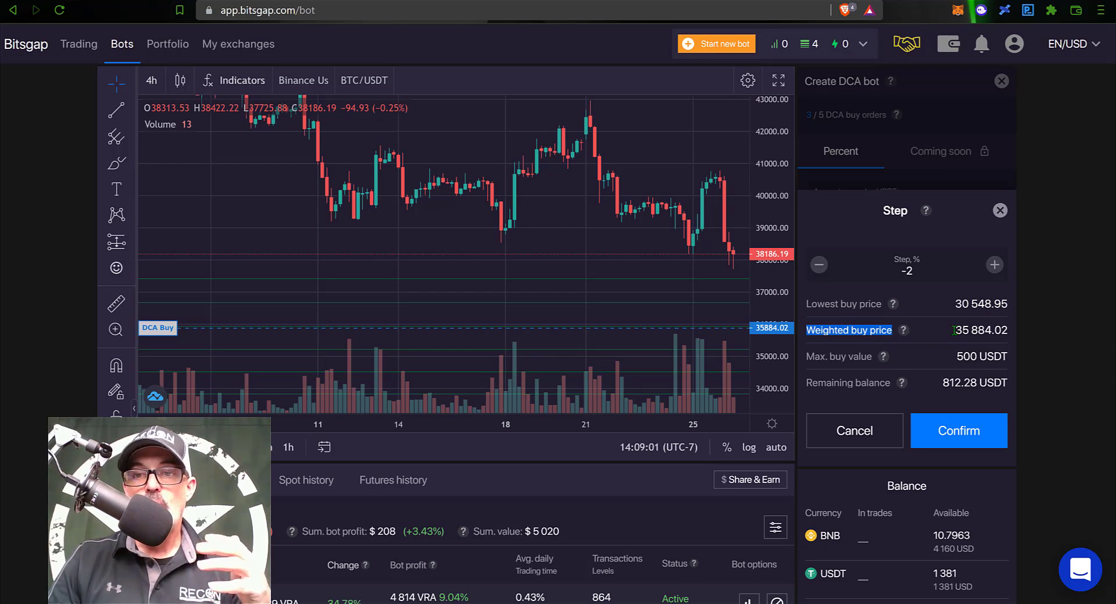
pyautogui.doubleClick(987, 329)
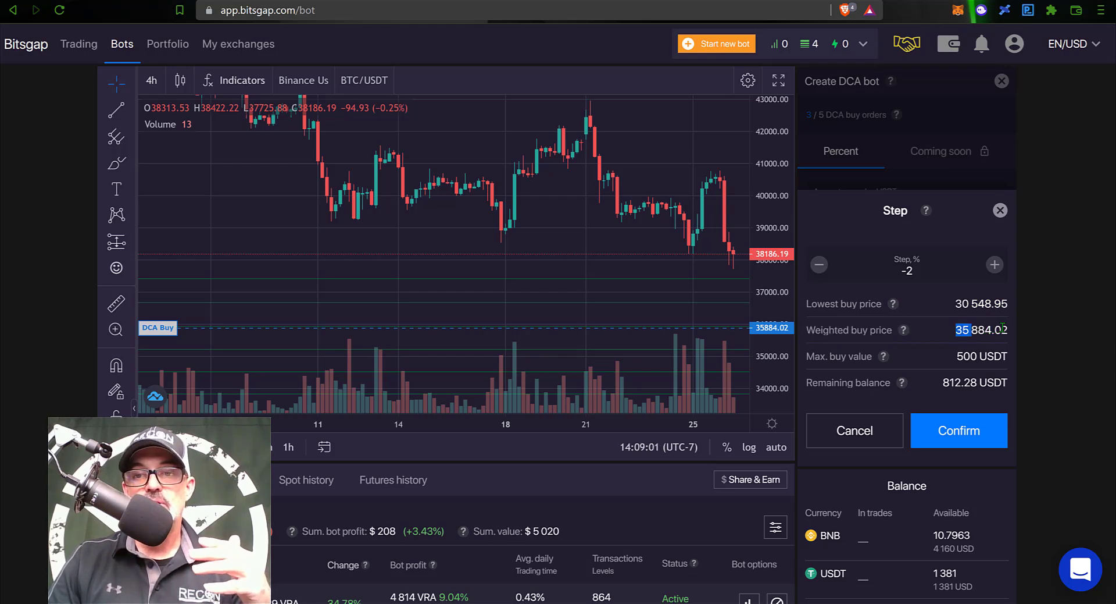
pyautogui.click(1003, 329)
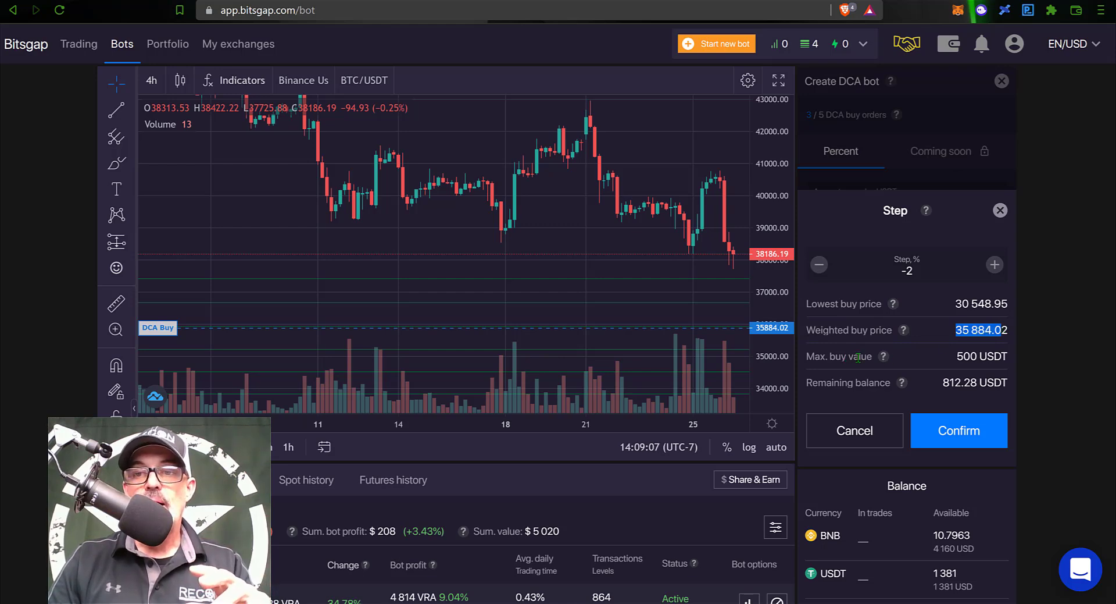
pyautogui.moveTo(957, 356); pyautogui.dragTo(997, 354)
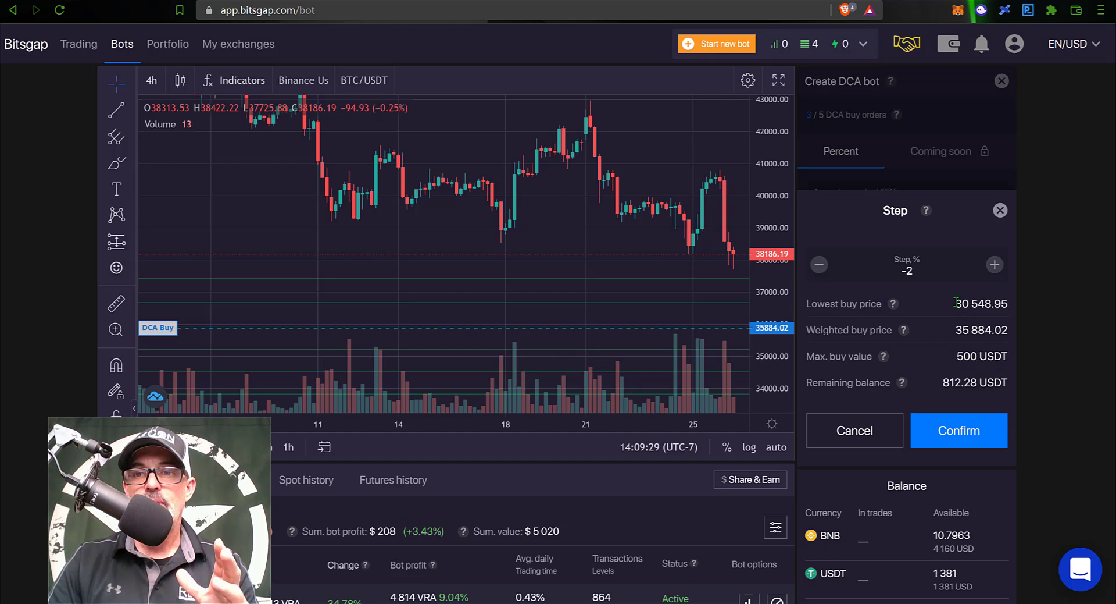
pyautogui.moveTo(956, 302); pyautogui.dragTo(1004, 300)
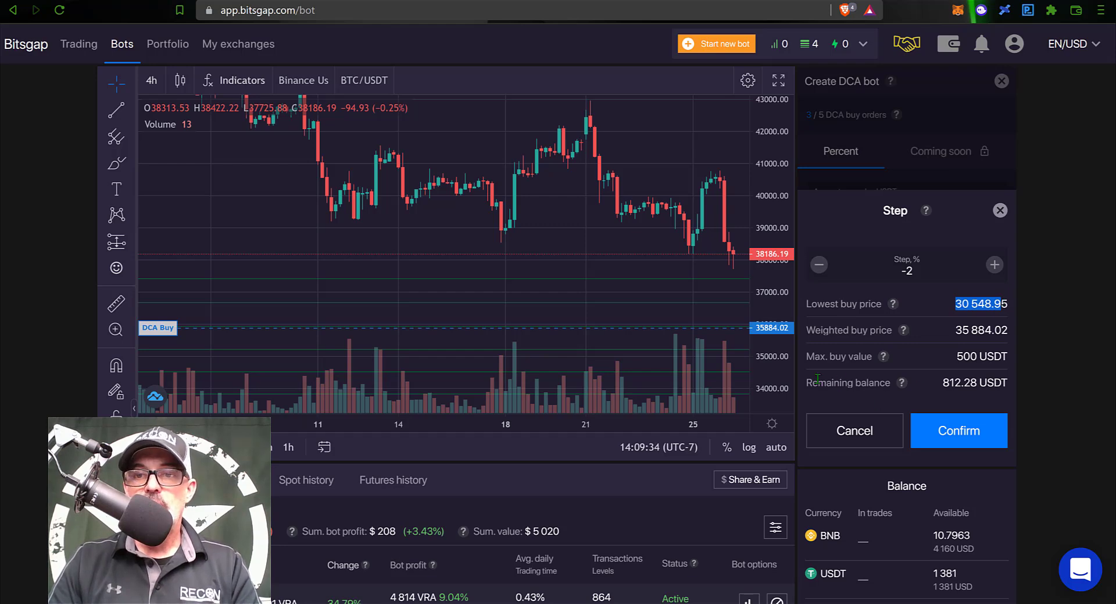
pyautogui.moveTo(817, 385); pyautogui.dragTo(964, 384)
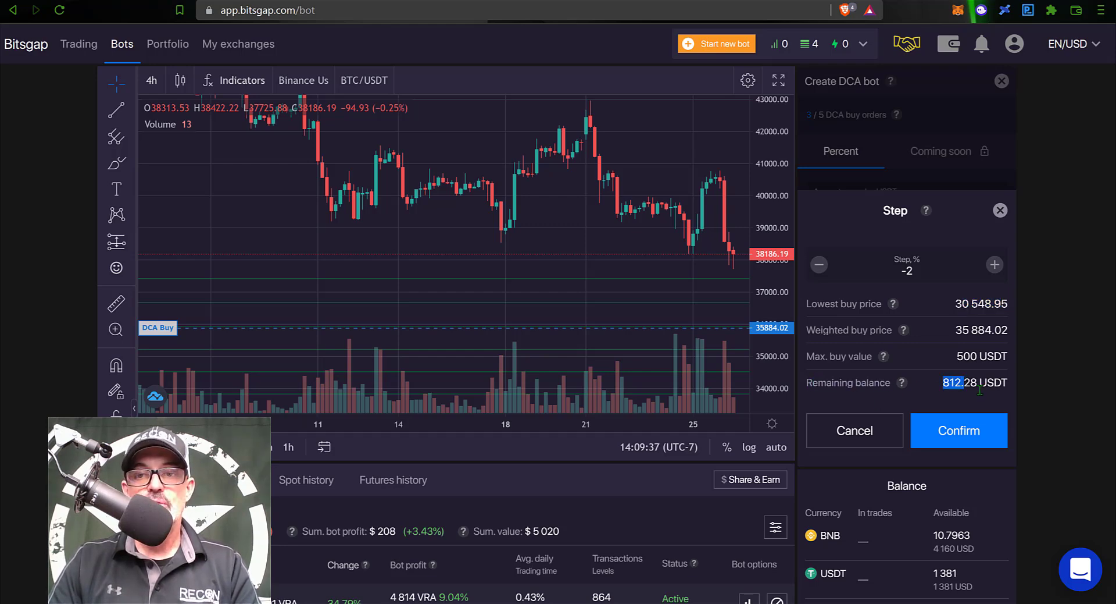
pyautogui.click(970, 434)
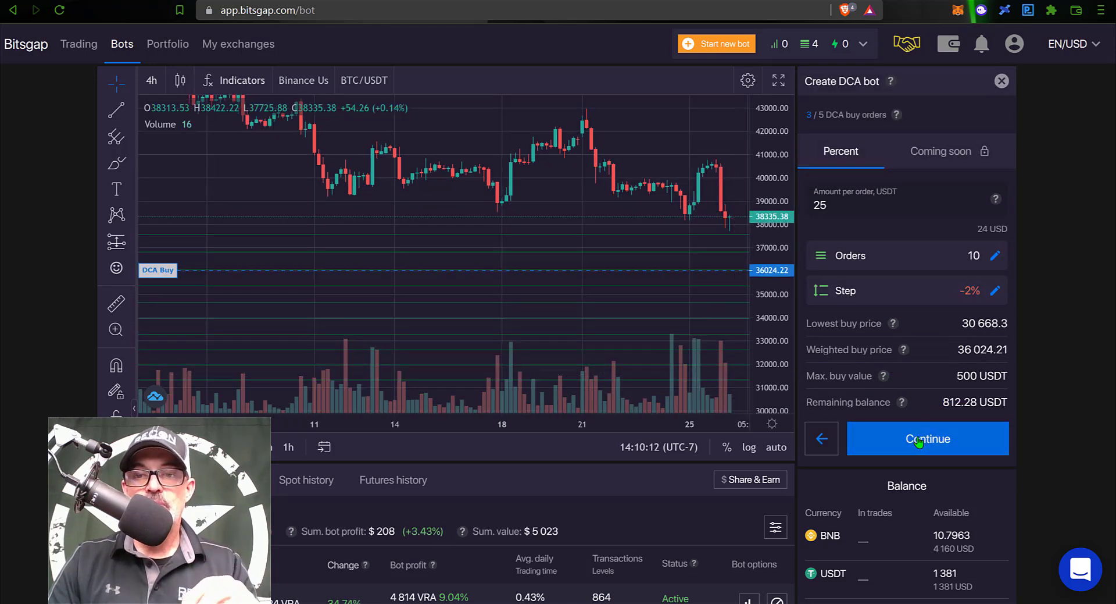
pyautogui.click(936, 437)
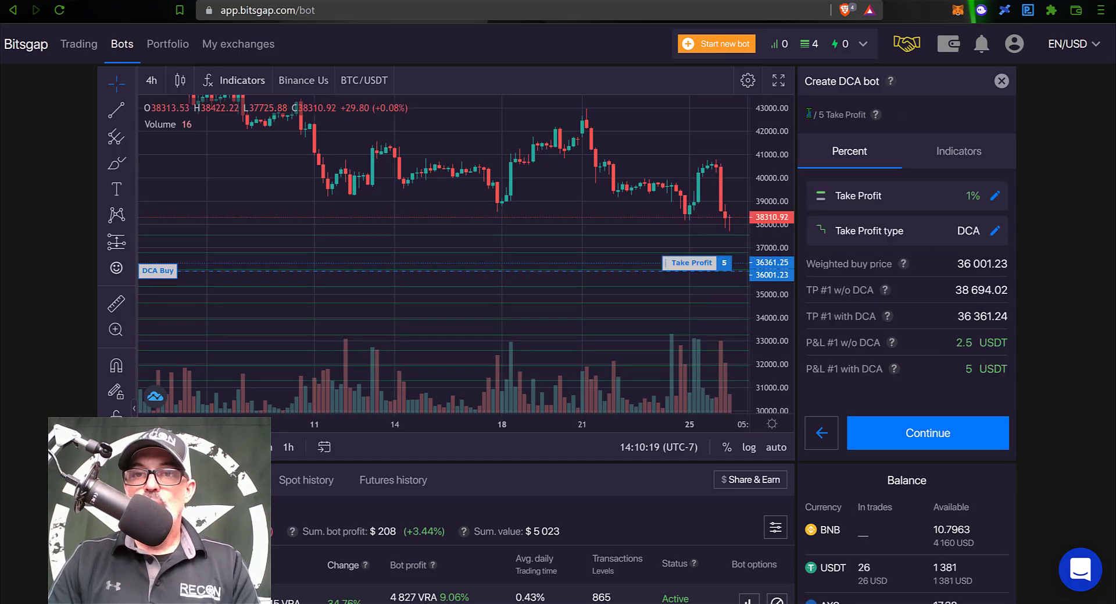
# Compare the Percent and Indicators take-profit methods, return to Percent, and examine the take-profit level on the chart
pyautogui.moveTo(807, 114); pyautogui.dragTo(866, 112)
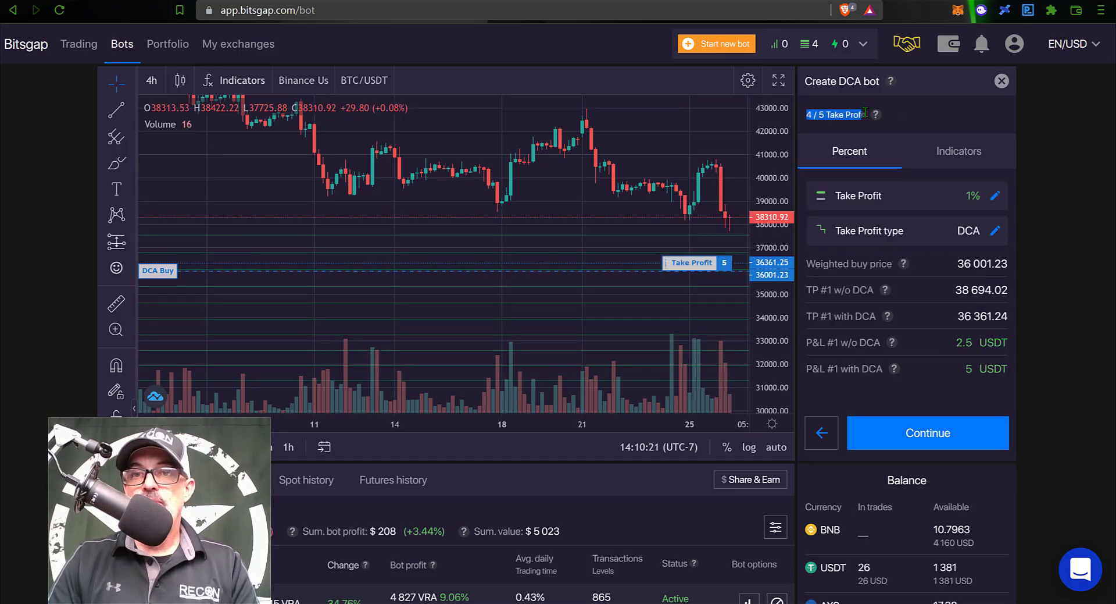
pyautogui.moveTo(878, 116)
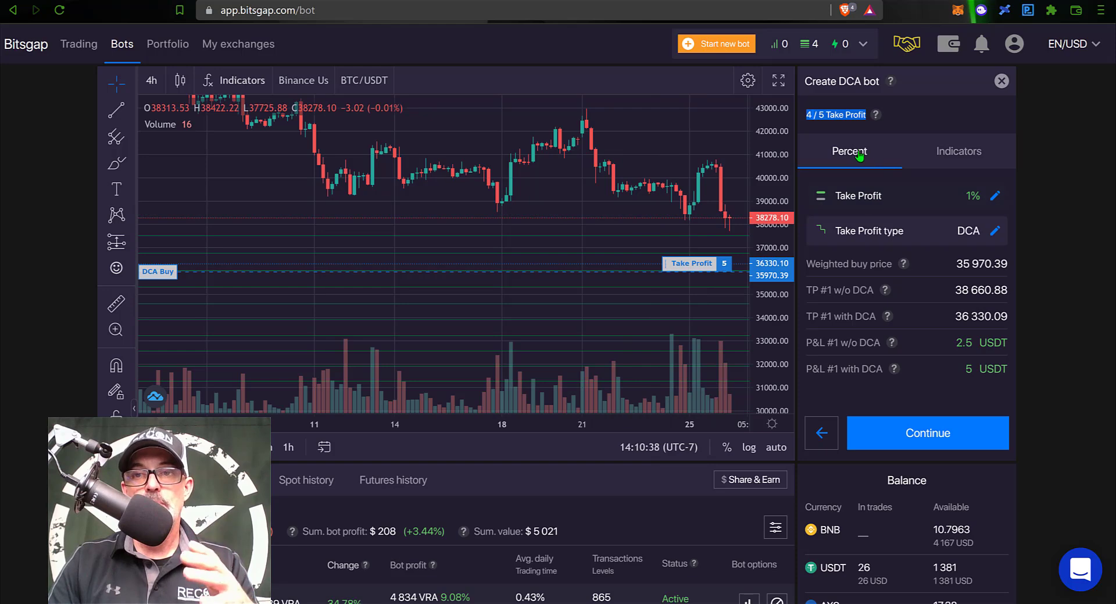
pyautogui.click(960, 154)
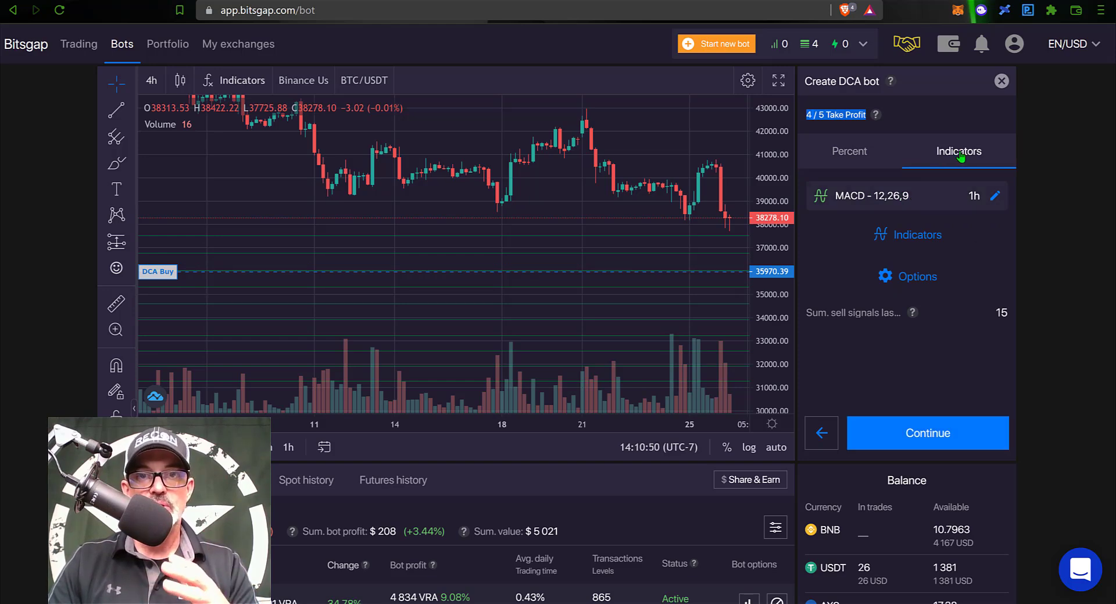
pyautogui.click(854, 158)
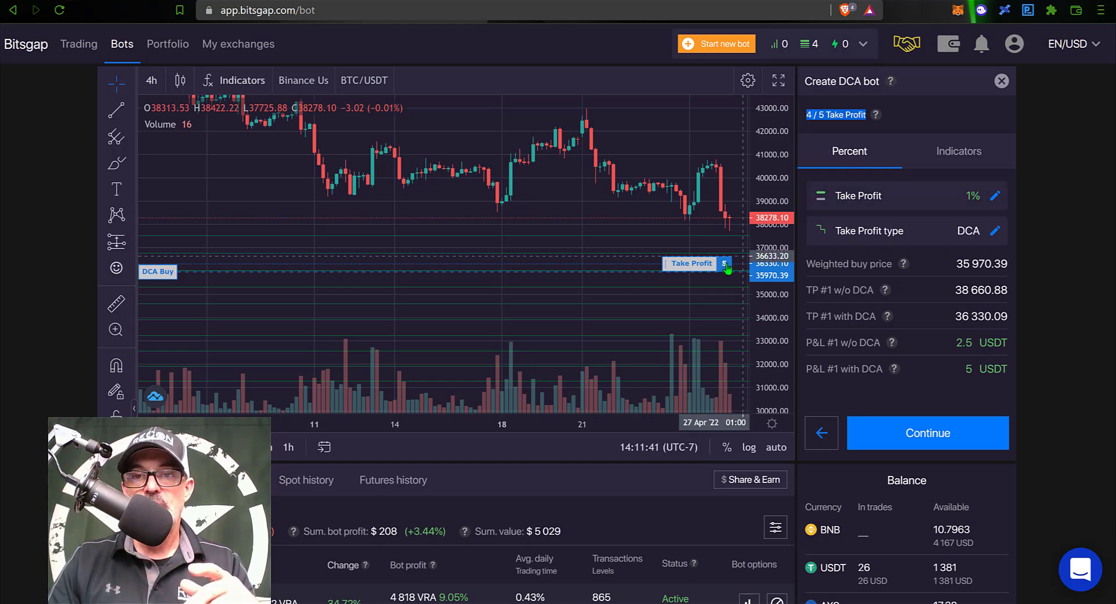
pyautogui.click(772, 260)
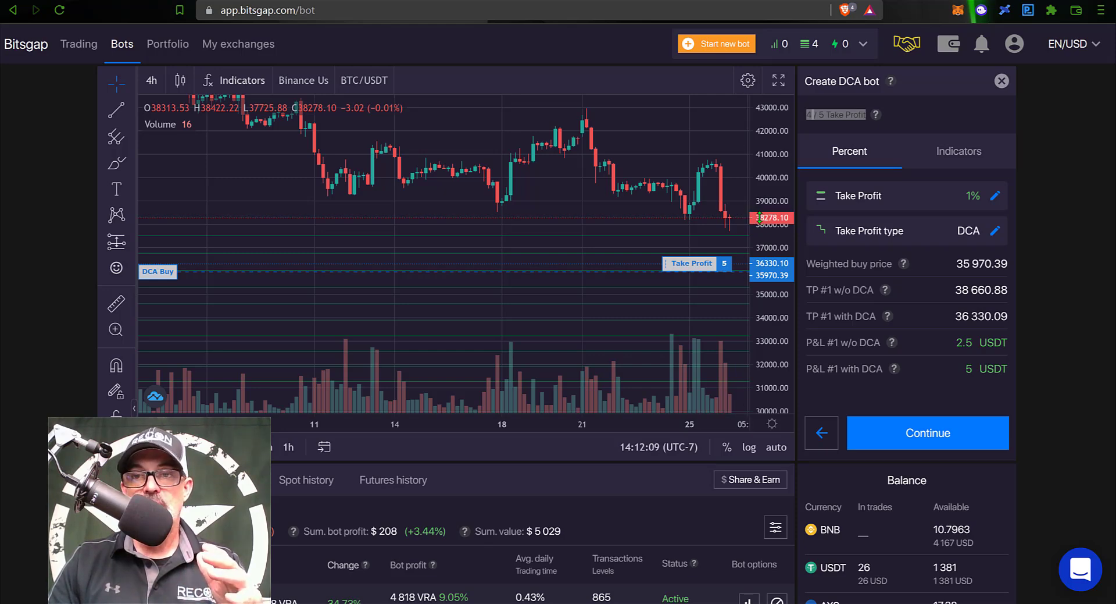
# Set the take profit's P&L change to 20%, using the DCA type
pyautogui.click(972, 200)
pyautogui.press('Escape')
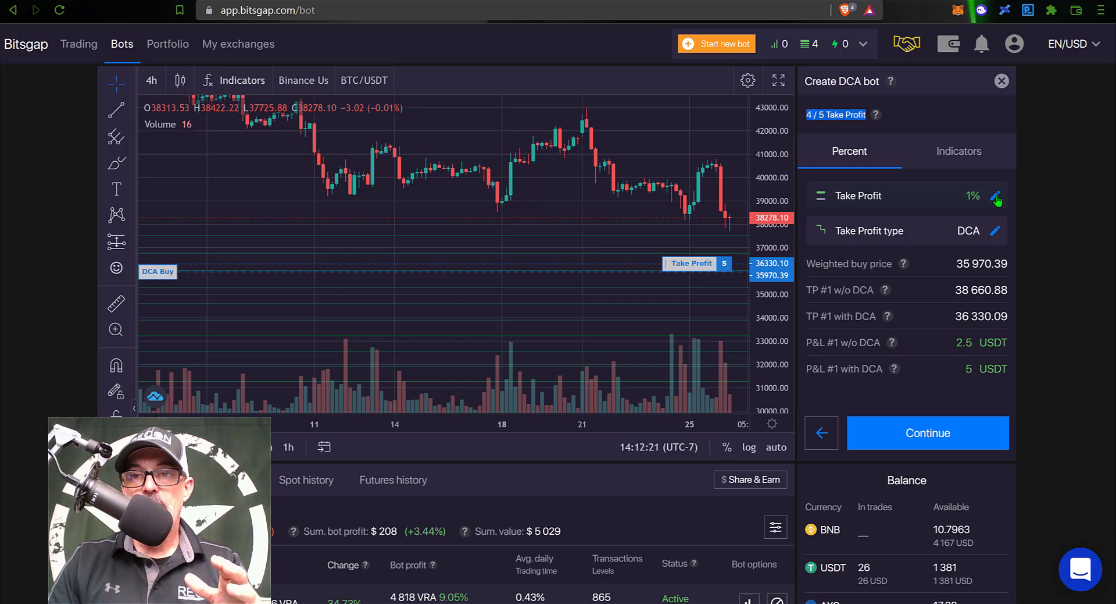
pyautogui.click(996, 197)
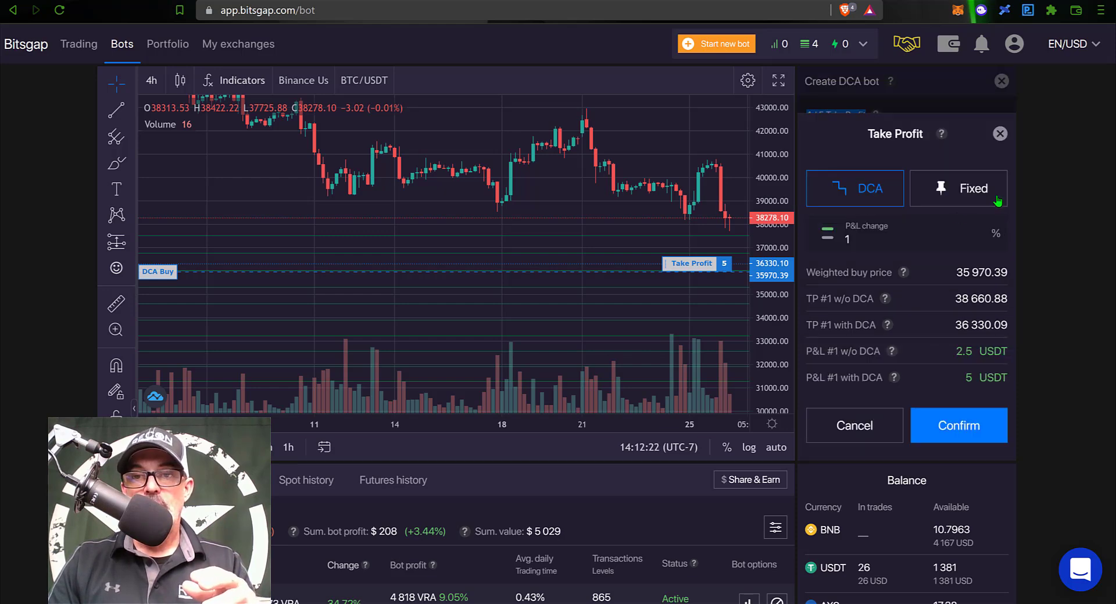
pyautogui.click(862, 238)
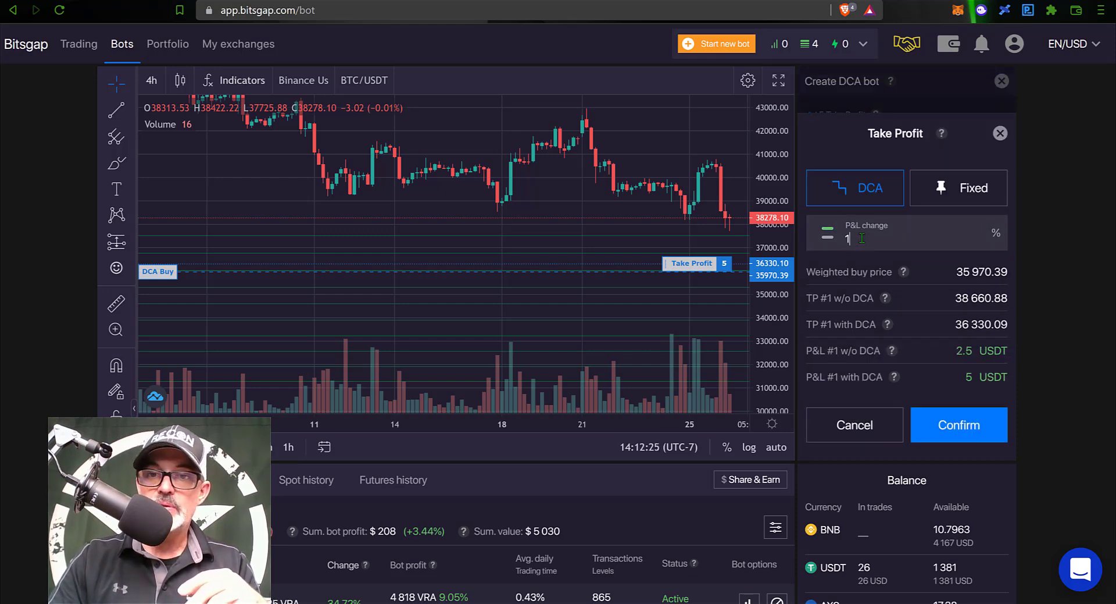
pyautogui.press('BackSpace')
pyautogui.write('20')
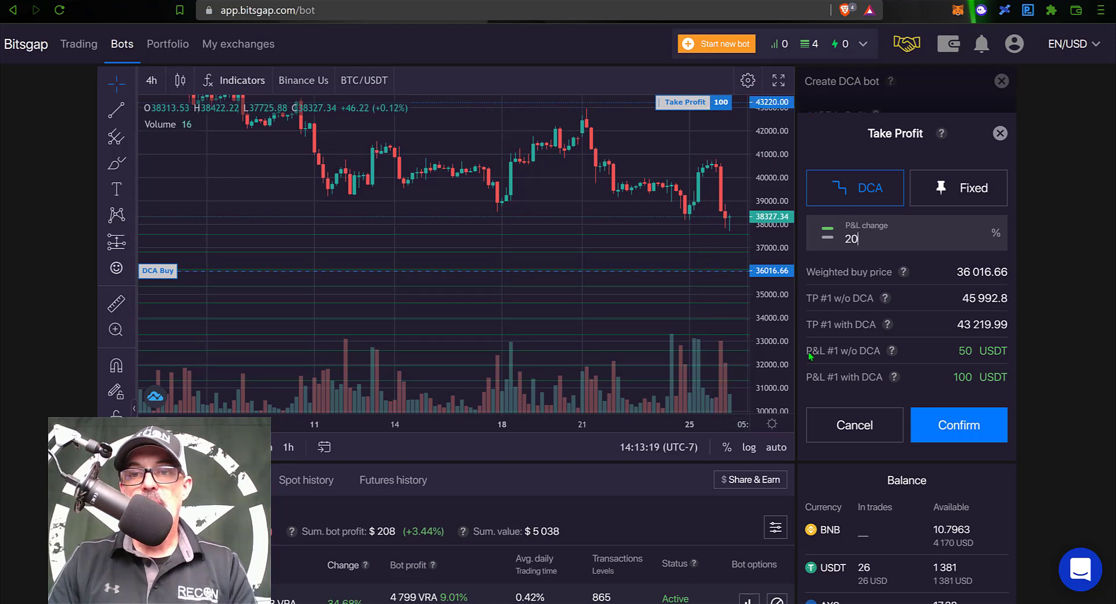
# Examine the expected profit without DCA and with DCA for the 20% take profit
pyautogui.moveTo(813, 350); pyautogui.dragTo(892, 351)
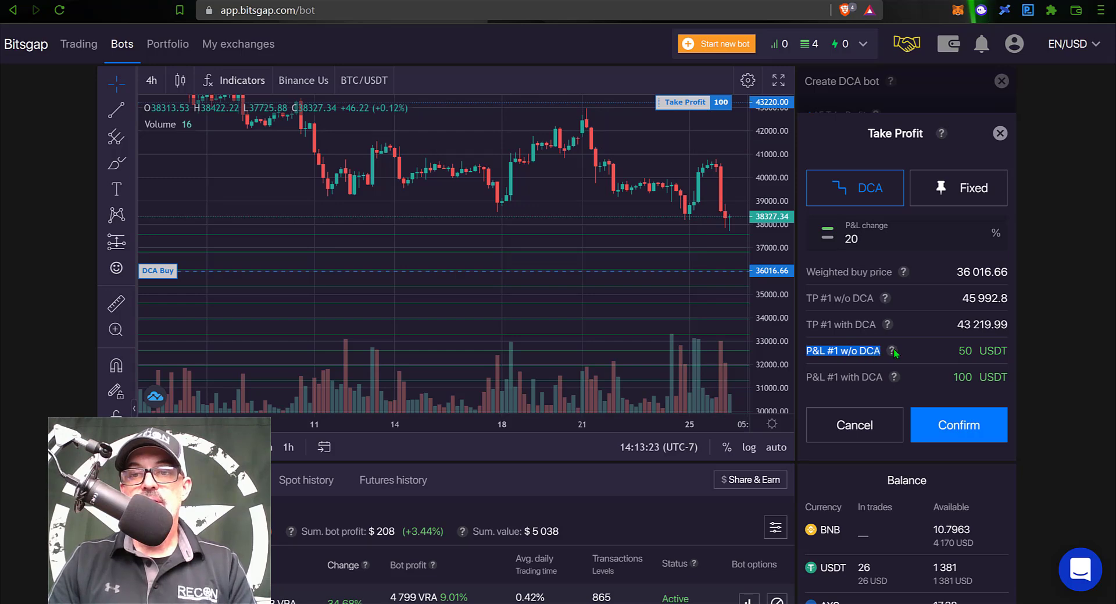
pyautogui.moveTo(895, 351)
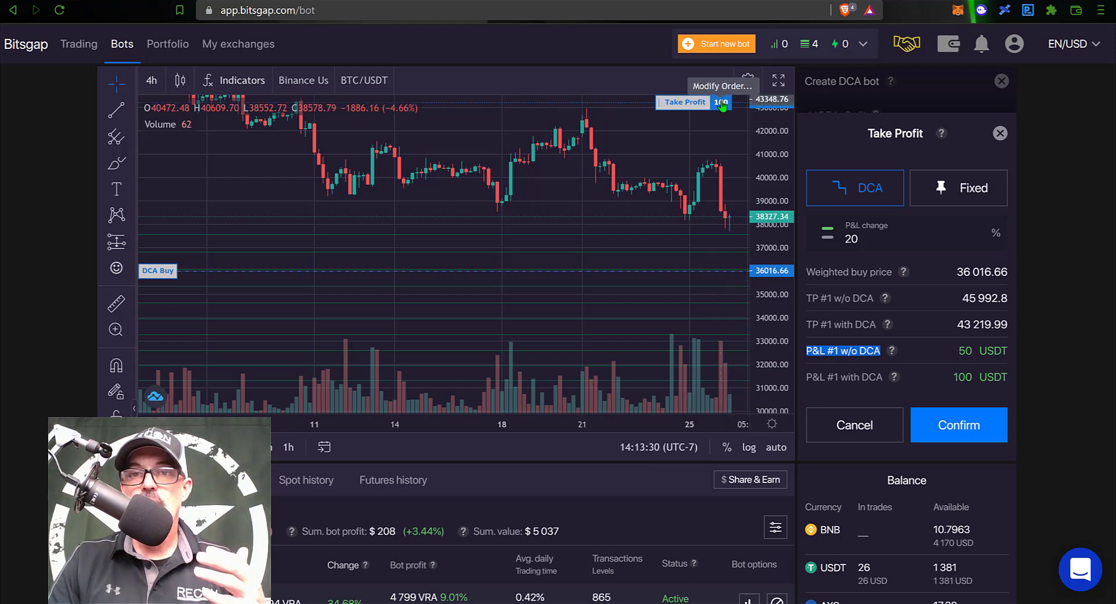
pyautogui.doubleClick(976, 350)
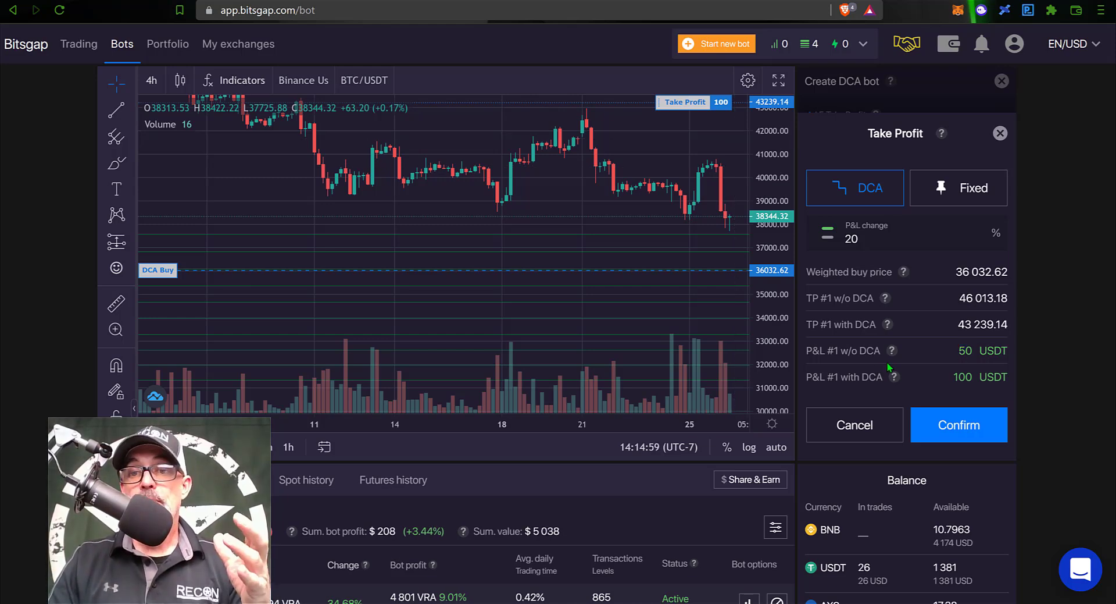
pyautogui.moveTo(820, 377); pyautogui.dragTo(877, 375)
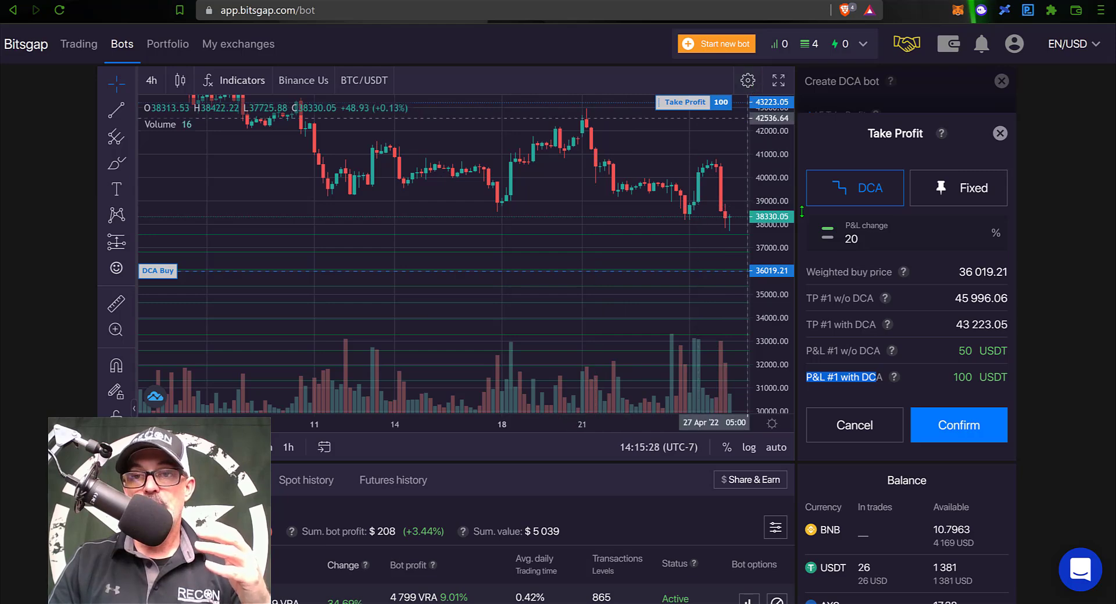
pyautogui.click(896, 246)
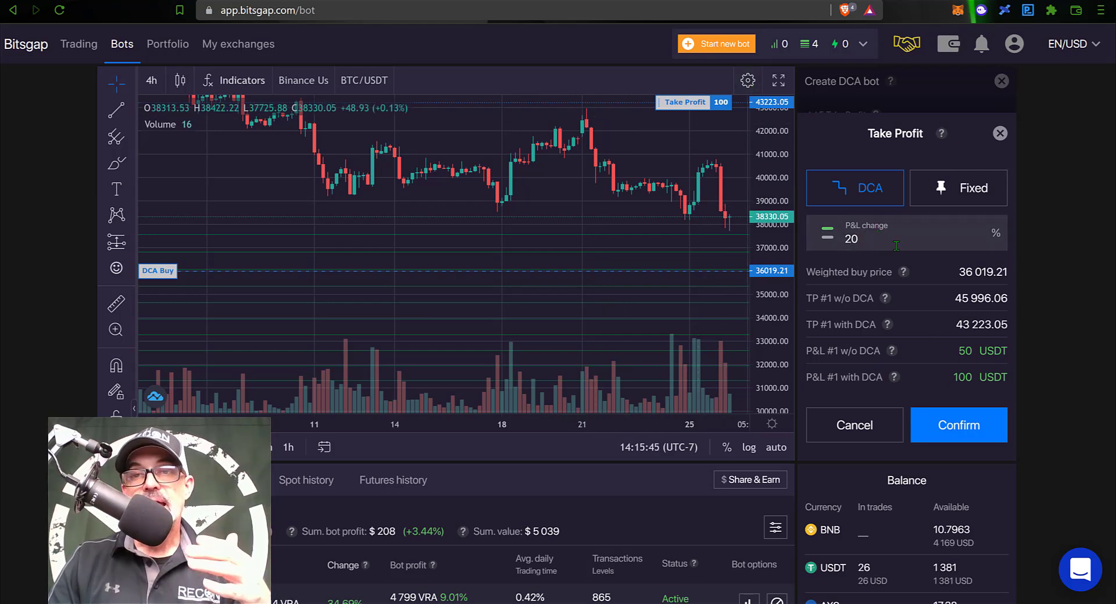
pyautogui.tripleClick(1001, 375)
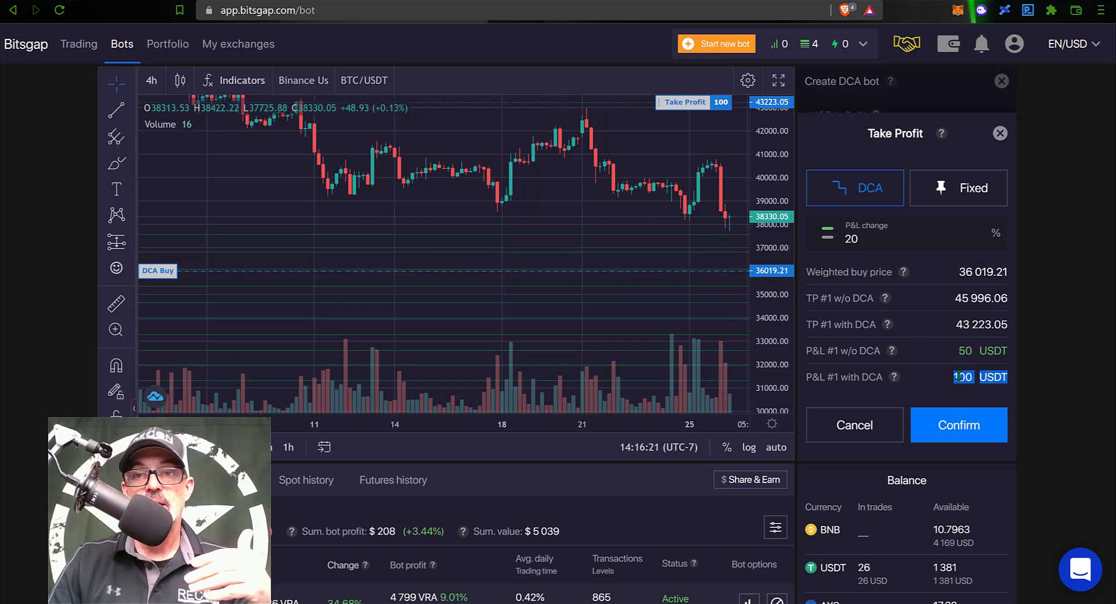
pyautogui.click(905, 150)
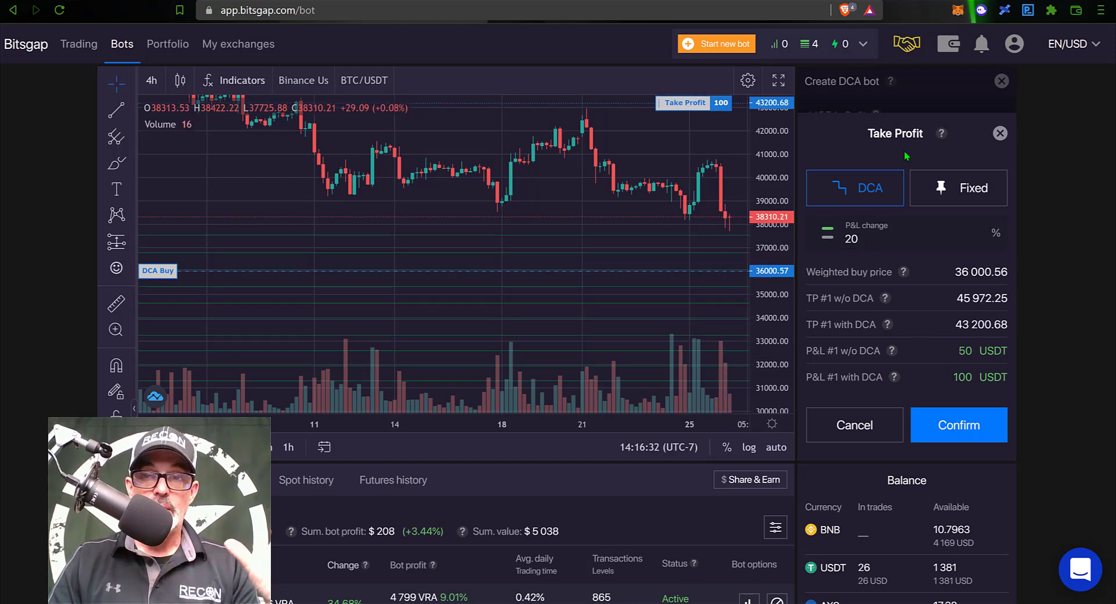
# Compare the Fixed take-profit type, switch back to DCA, and confirm the 20% take profit
pyautogui.click(968, 190)
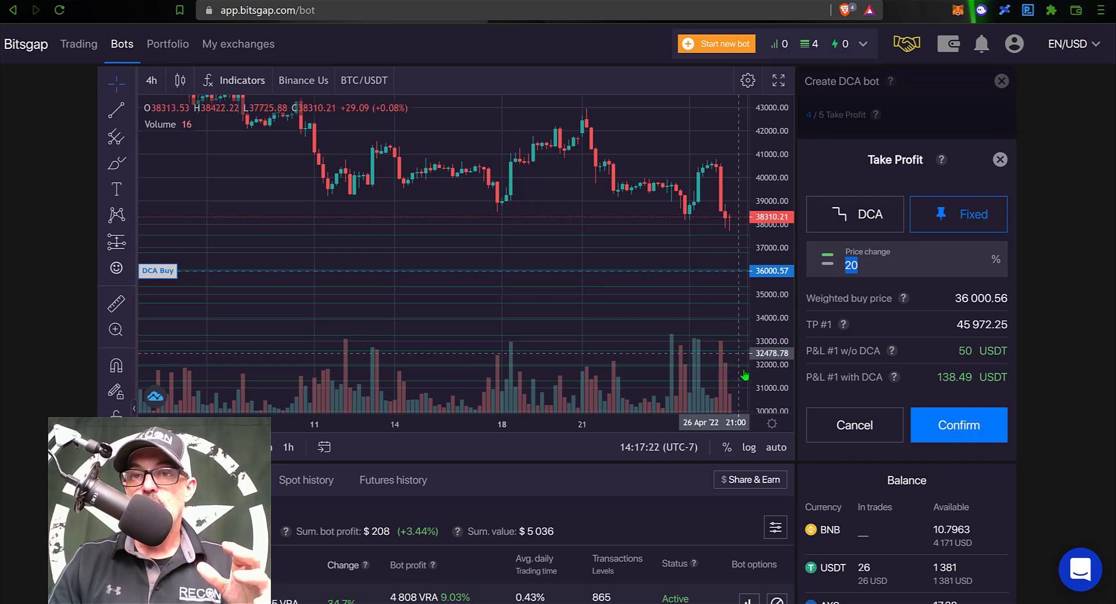
pyautogui.click(852, 193)
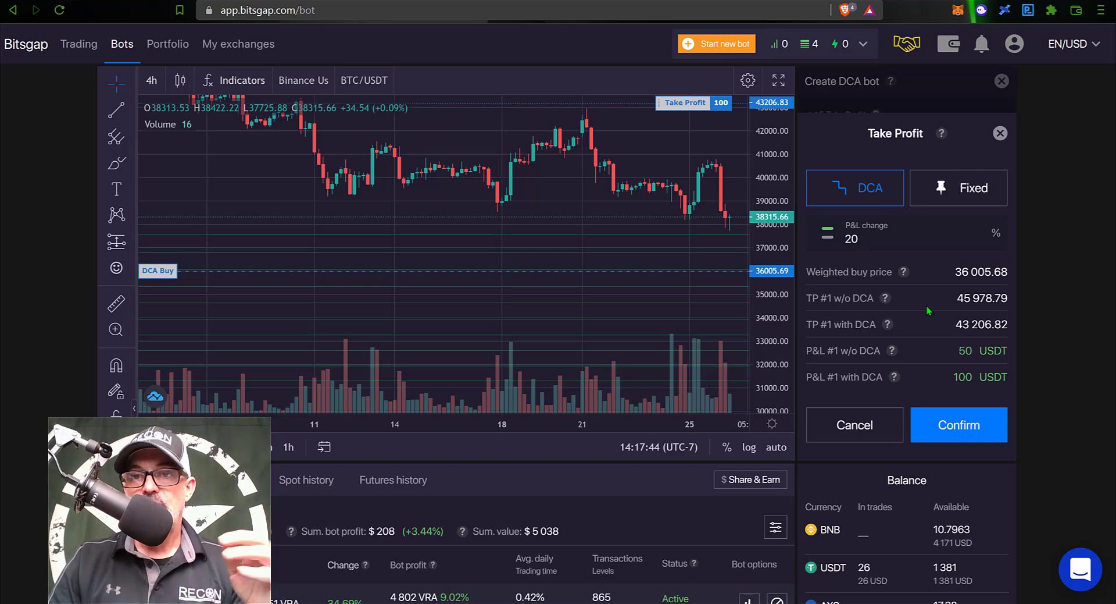
pyautogui.click(962, 417)
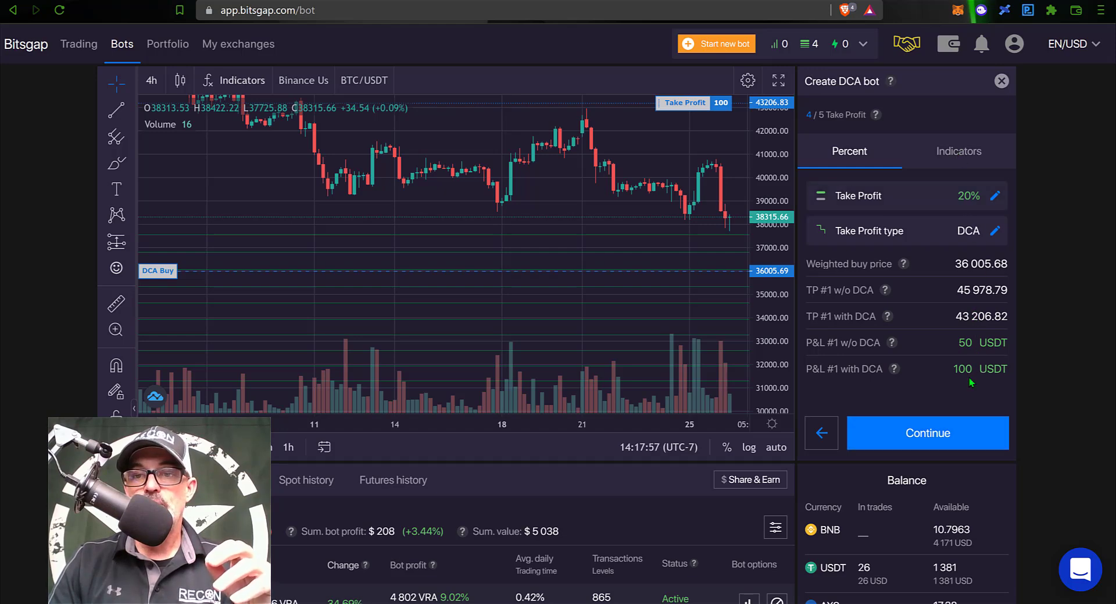
# Accept the take profit settings and continue to the bot's stop loss setup
pyautogui.click(929, 431)
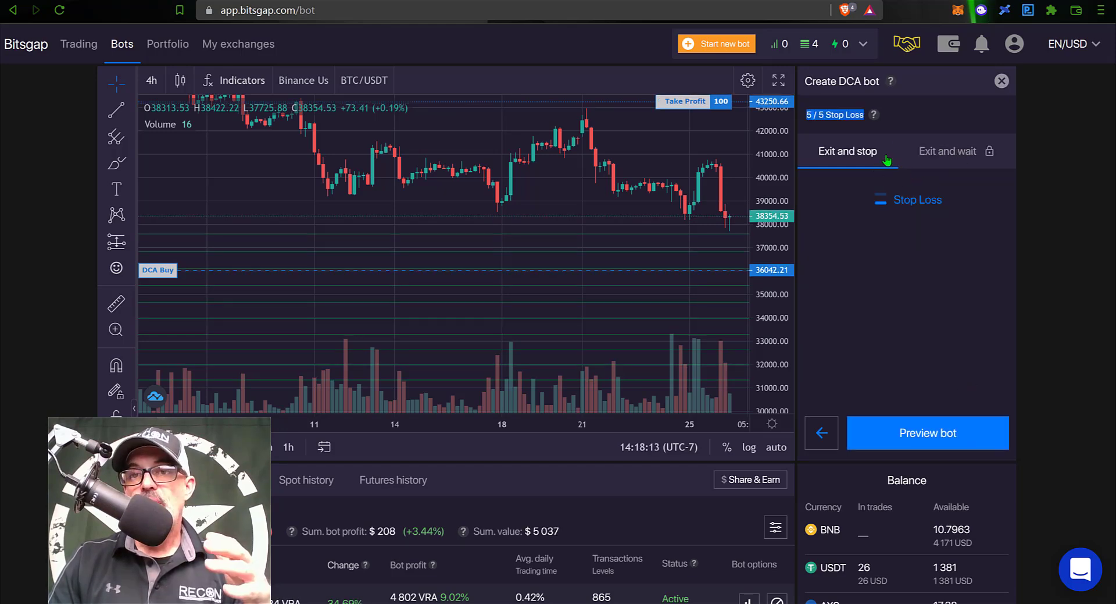
# Try a DCA-type stop loss with a -20% P&L change, examine its price and loss, and discard it
pyautogui.click(915, 201)
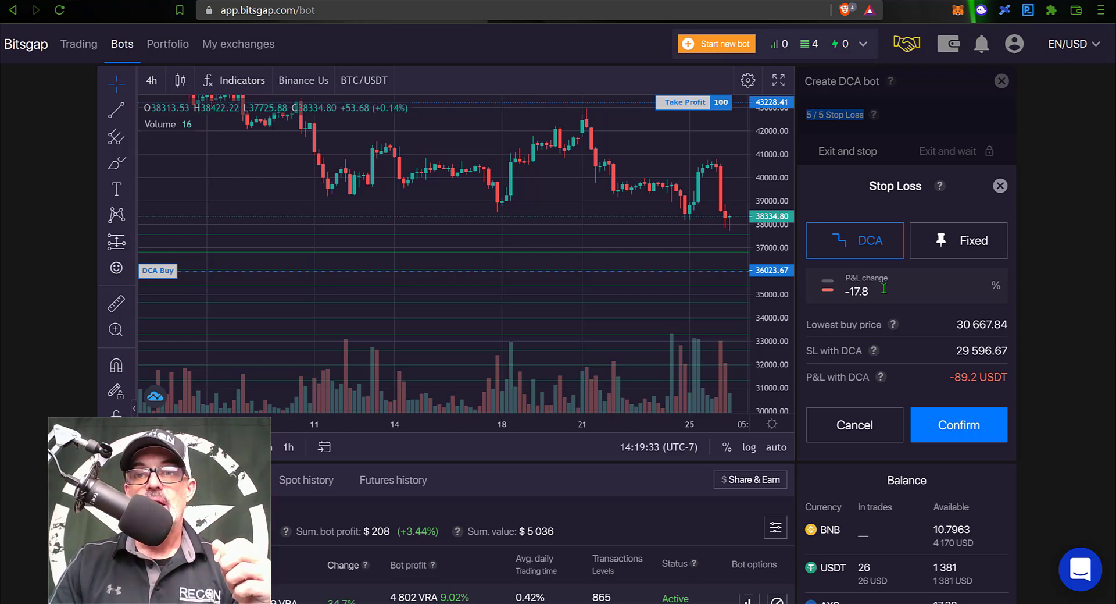
pyautogui.moveTo(880, 289); pyautogui.dragTo(847, 287)
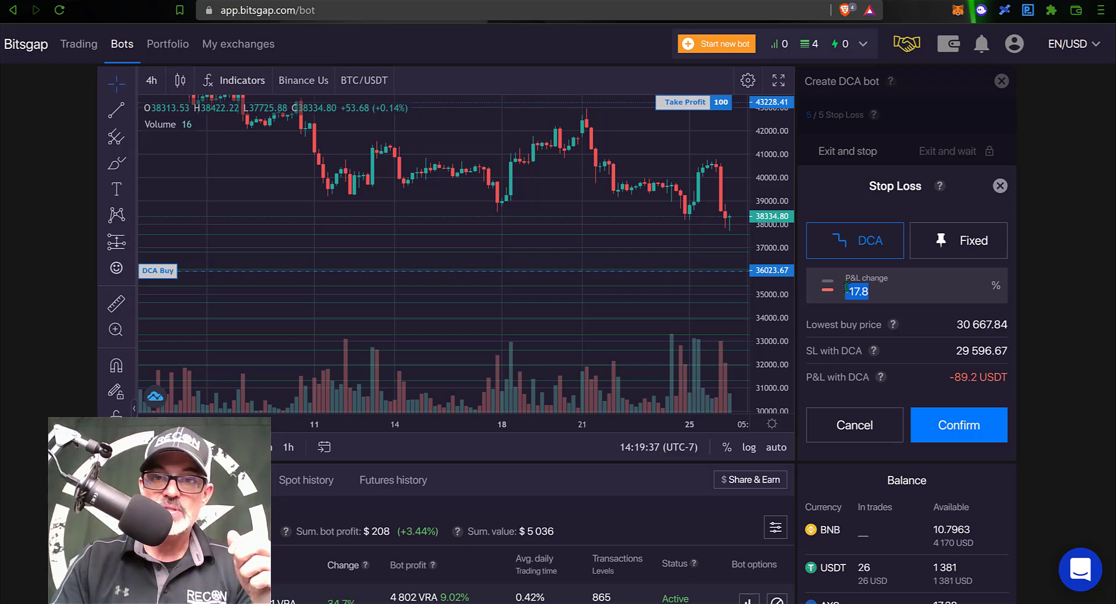
pyautogui.write('-20')
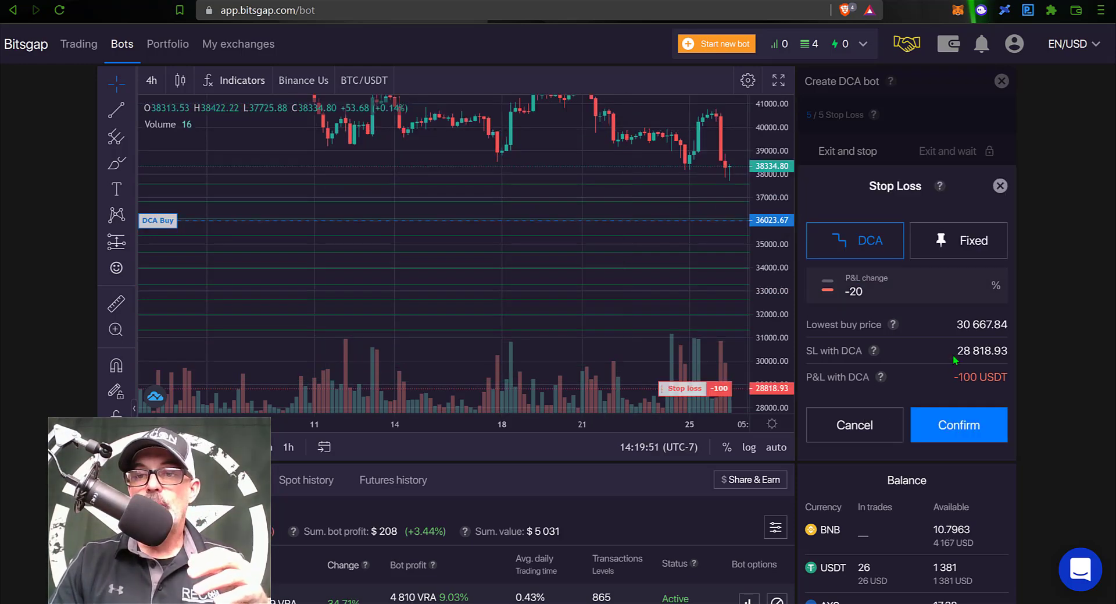
pyautogui.tripleClick(1010, 350)
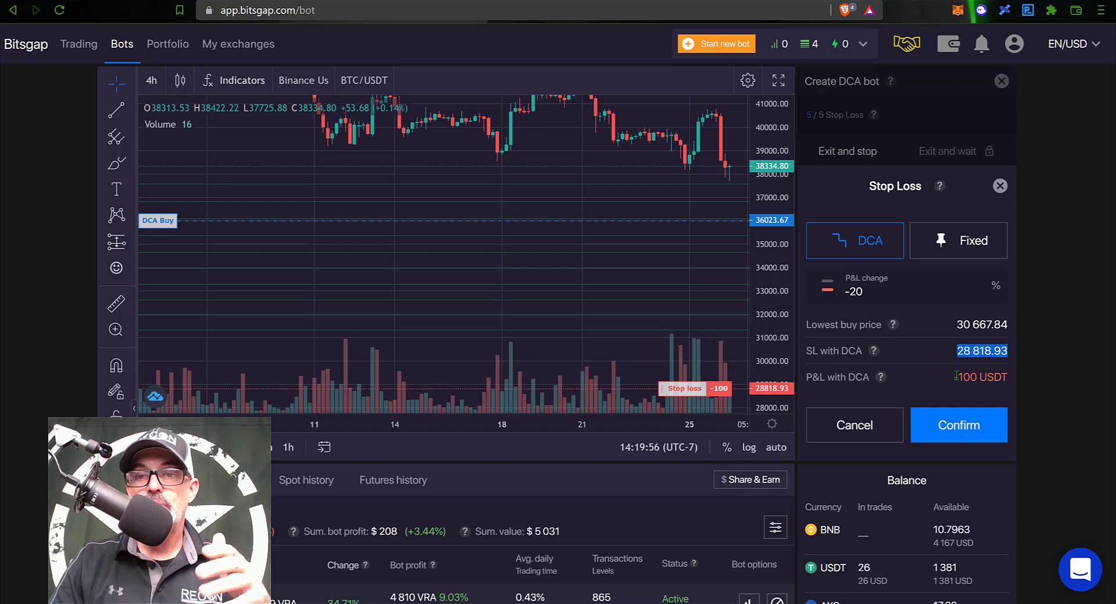
pyautogui.moveTo(955, 377); pyautogui.dragTo(1016, 380)
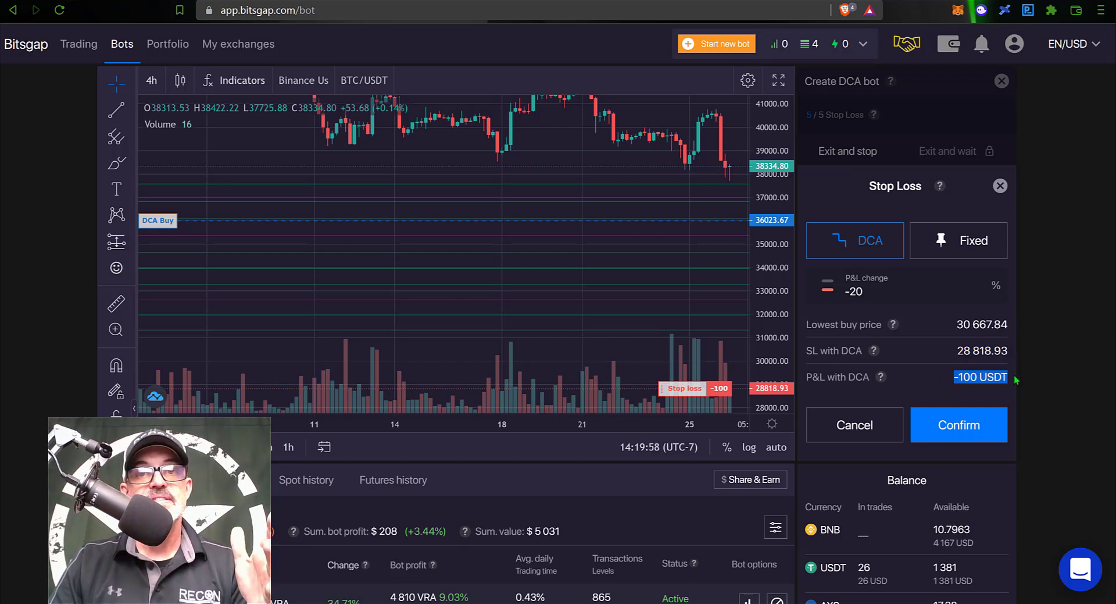
pyautogui.click(865, 428)
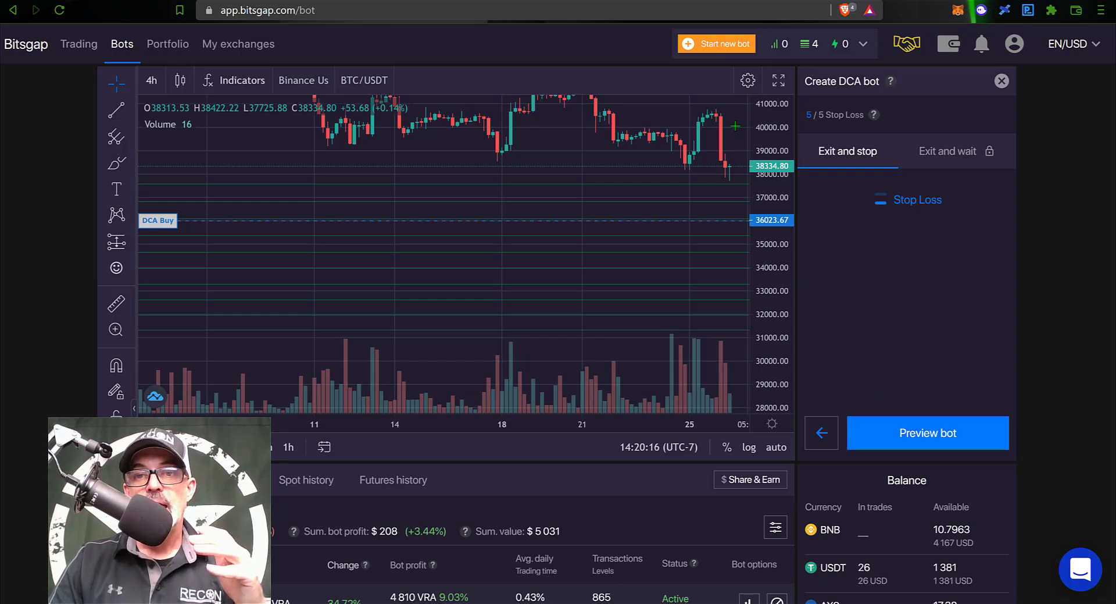
pyautogui.doubleClick(768, 127)
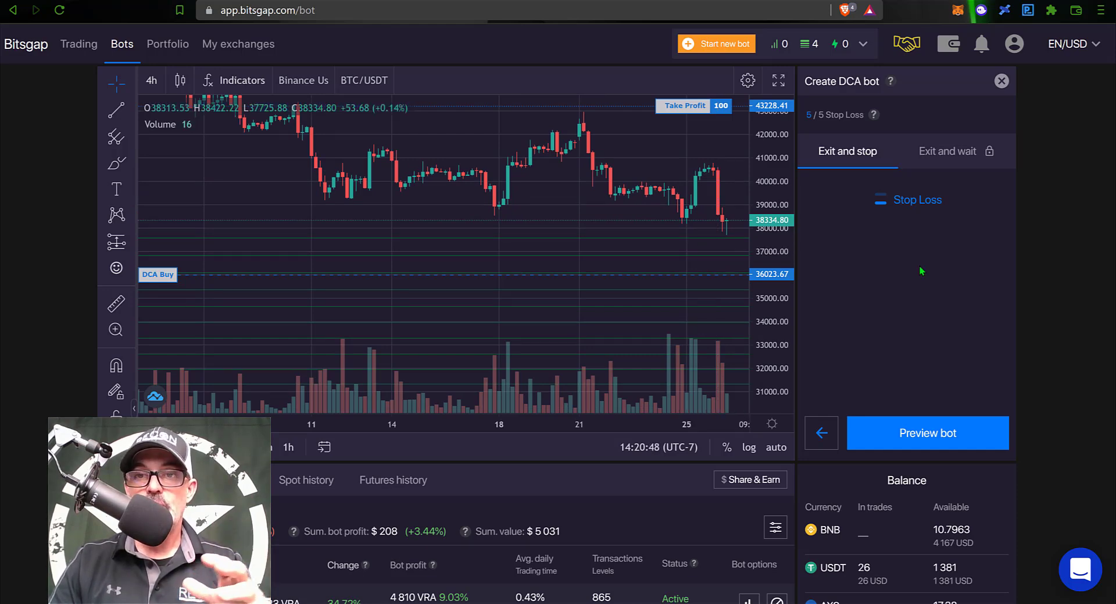
# Preview the bot without a stop loss and review its type, exchange, pair, direction, and first order amount and mode
pyautogui.click(932, 434)
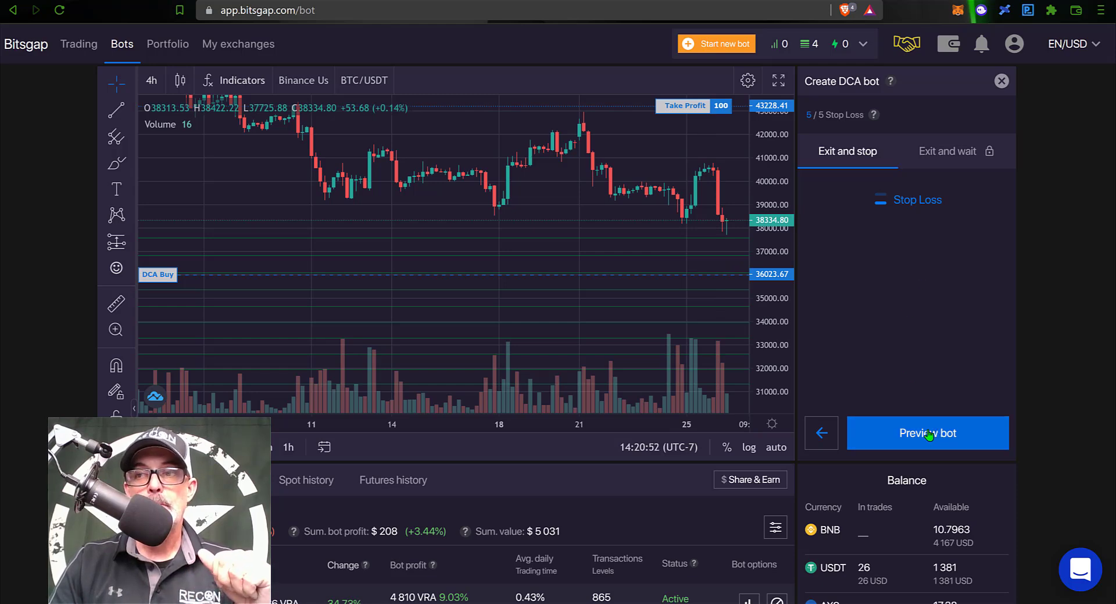
pyautogui.moveTo(813, 121); pyautogui.dragTo(999, 121)
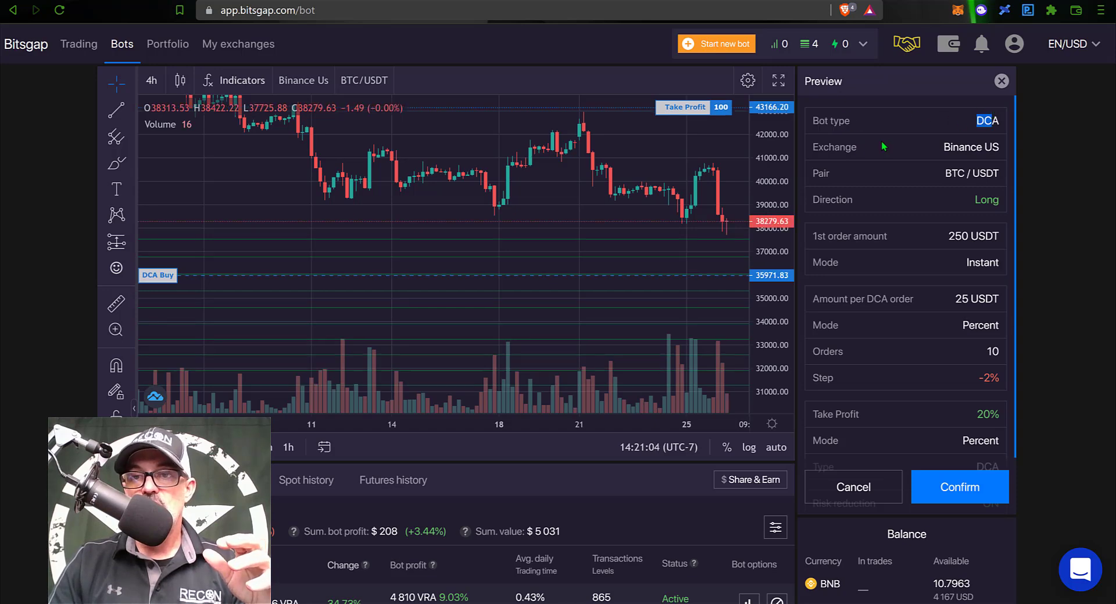
pyautogui.moveTo(944, 147); pyautogui.dragTo(1003, 148)
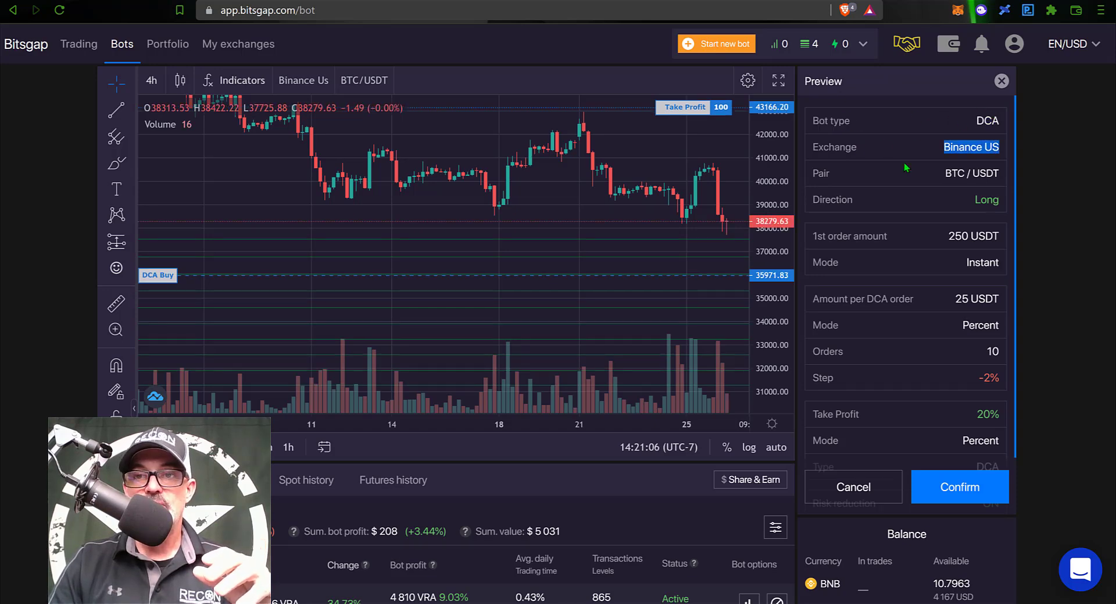
pyautogui.moveTo(945, 173); pyautogui.dragTo(994, 198)
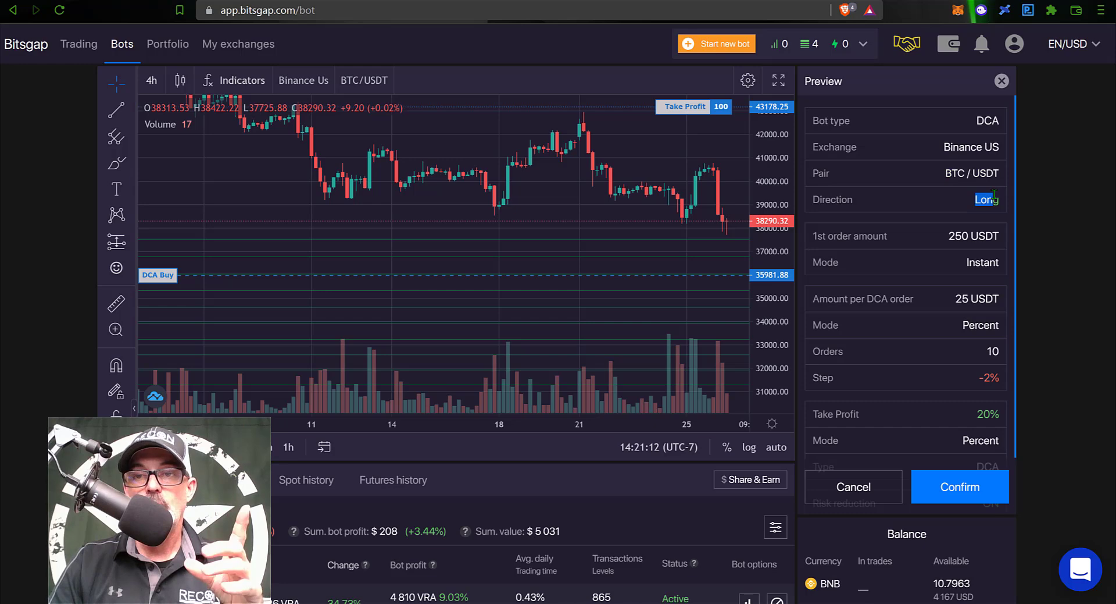
pyautogui.moveTo(888, 235); pyautogui.dragTo(1000, 235)
pyautogui.click(812, 235)
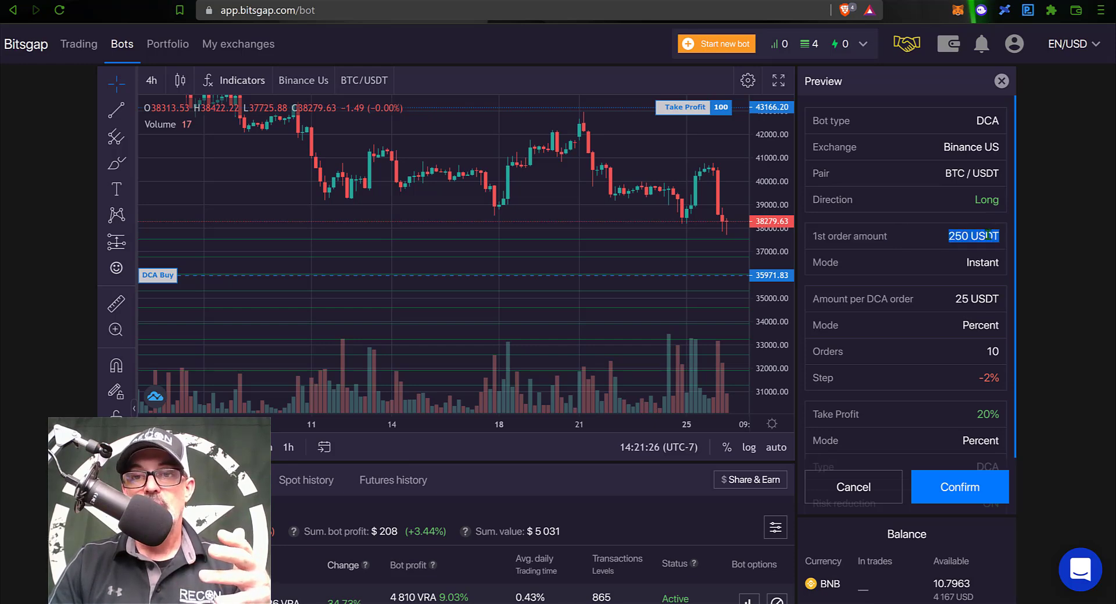
pyautogui.moveTo(881, 261); pyautogui.dragTo(985, 259)
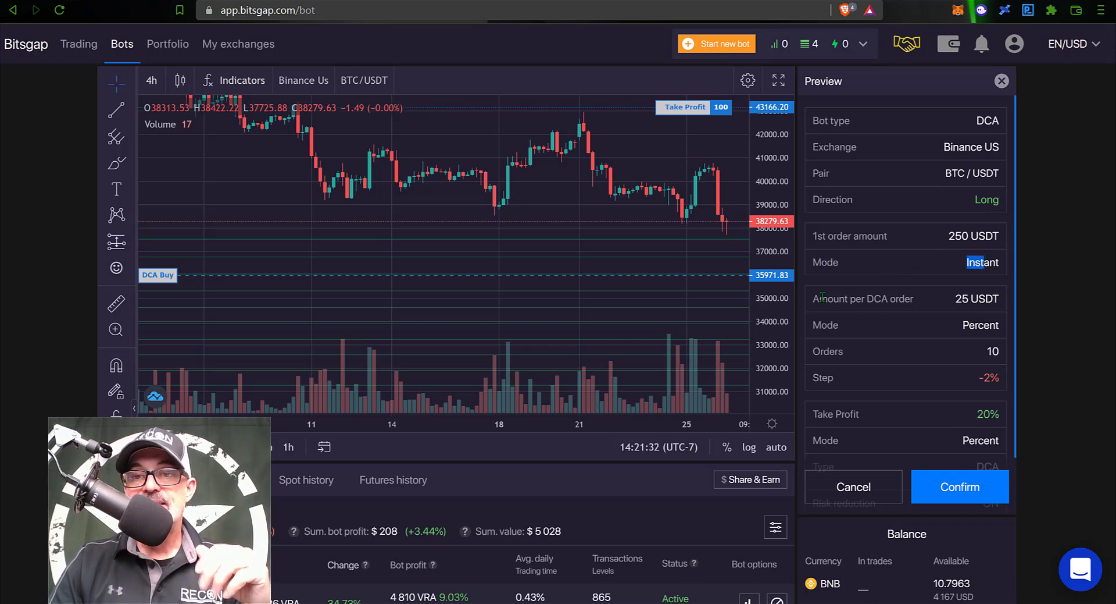
# Review the amount per DCA order, the number of orders and the step in the bot preview
pyautogui.moveTo(822, 297); pyautogui.dragTo(914, 300)
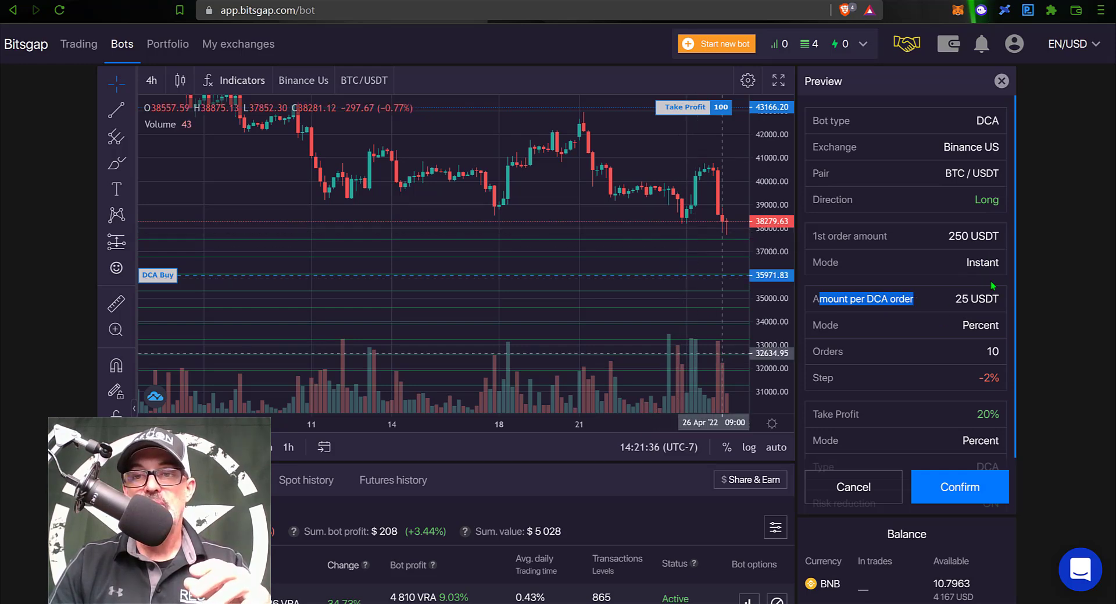
pyautogui.moveTo(957, 298); pyautogui.dragTo(998, 298)
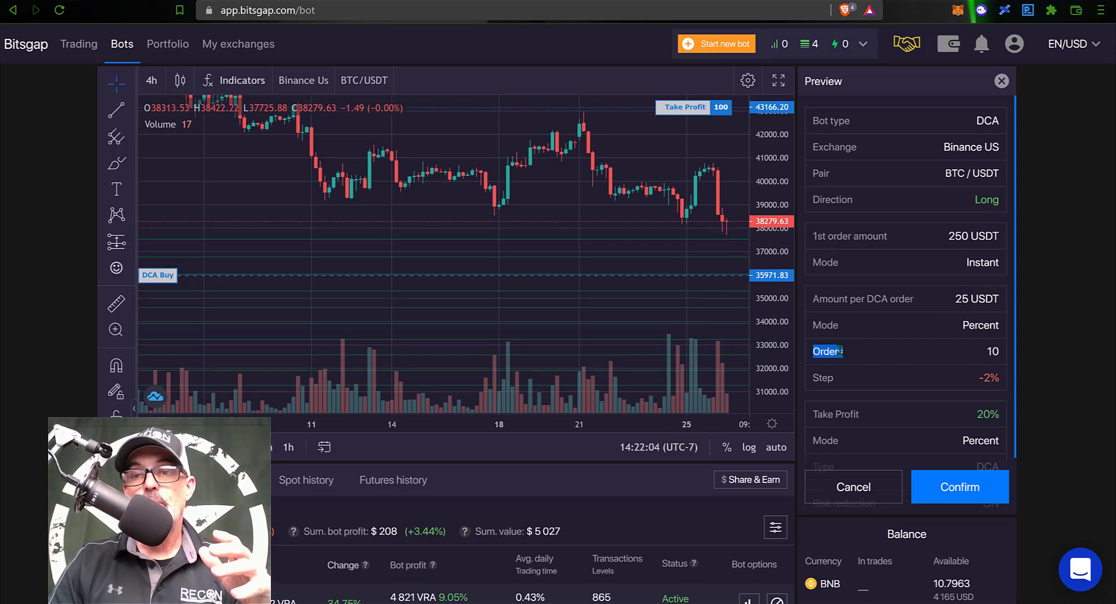
pyautogui.moveTo(994, 351); pyautogui.dragTo(854, 356)
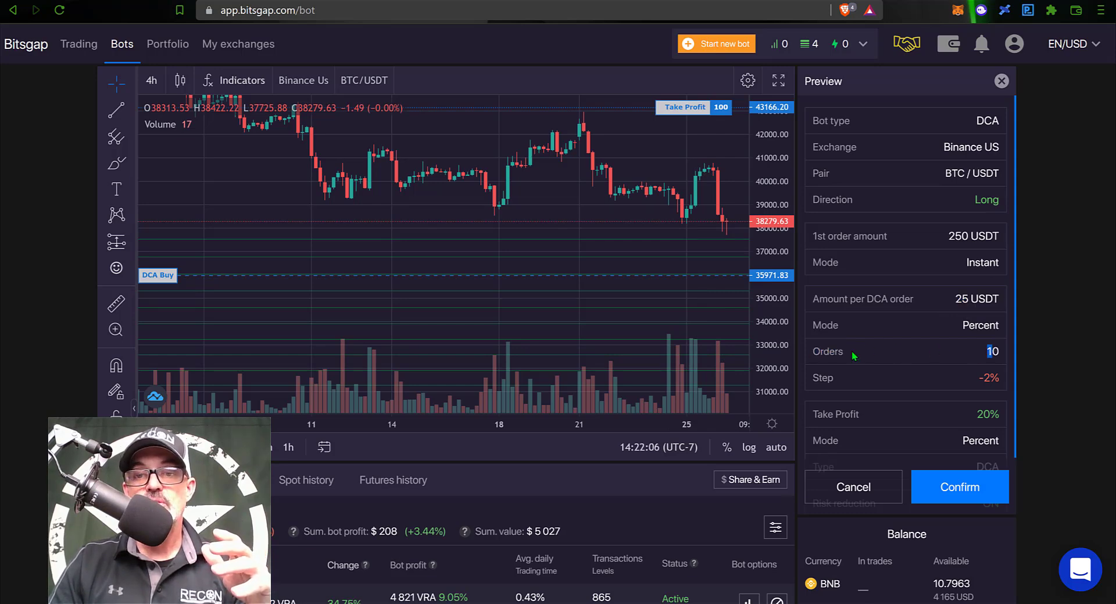
pyautogui.doubleClick(837, 378)
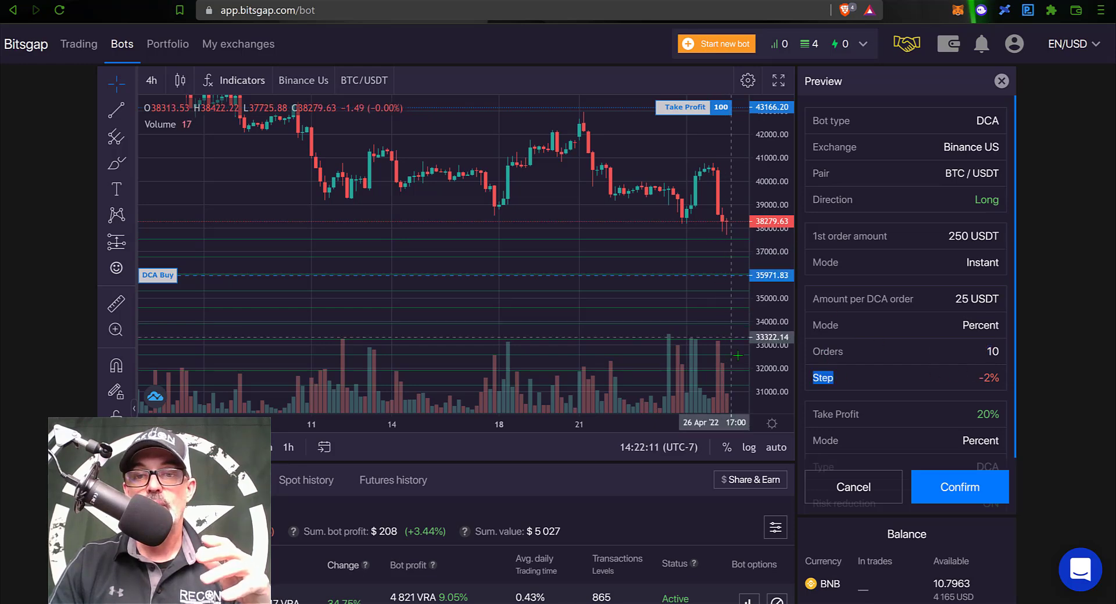
# Review the take profit and risk reduction settings in the preview and confirm the bot
pyautogui.scroll(-1, 829, 349)
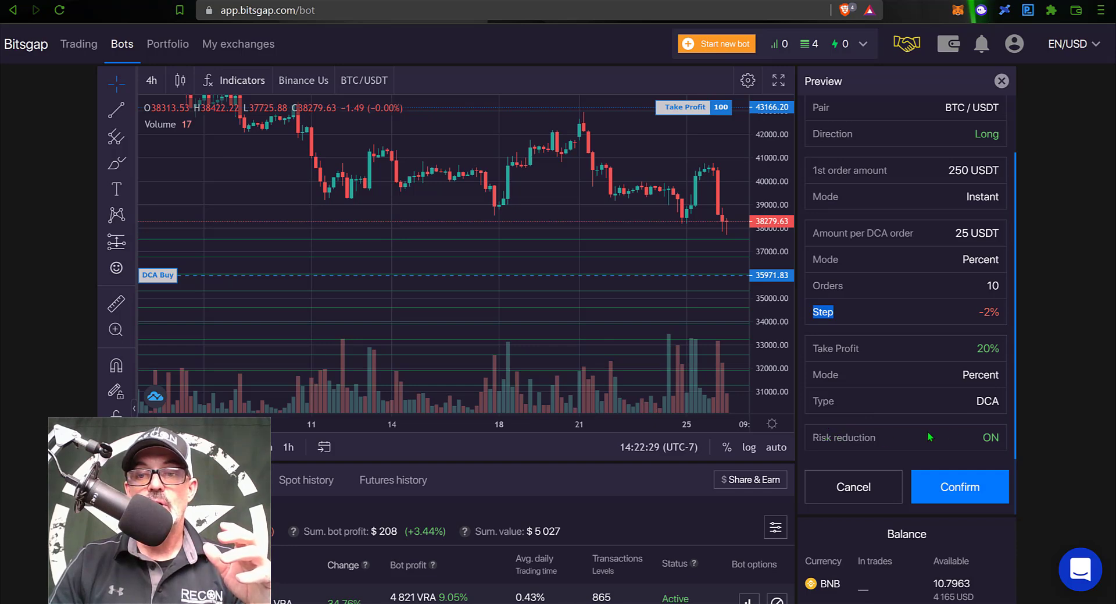
pyautogui.moveTo(820, 437); pyautogui.dragTo(876, 437)
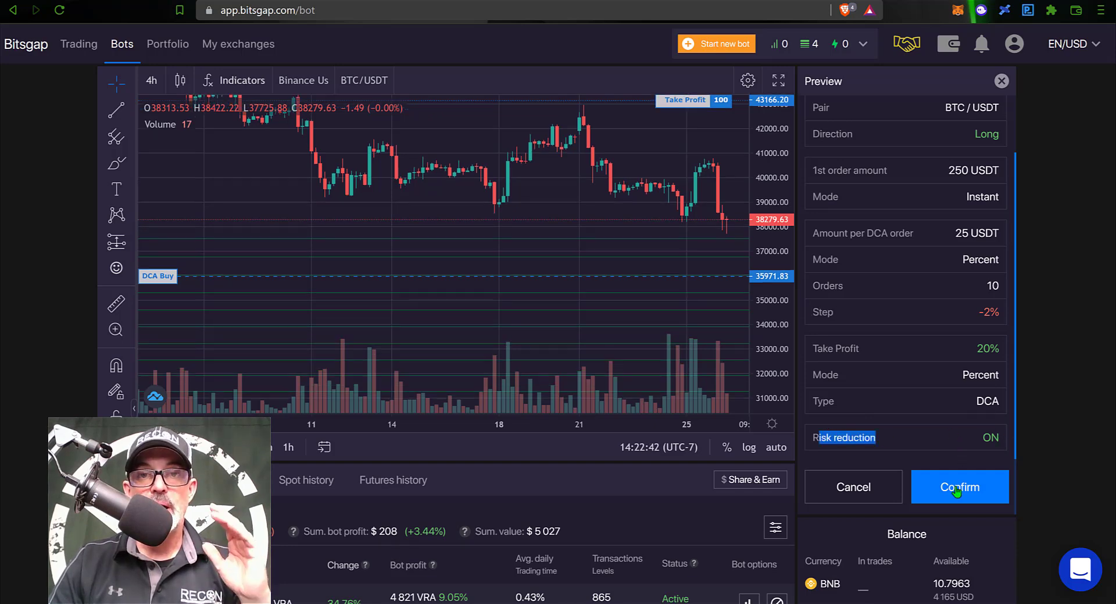
pyautogui.click(957, 488)
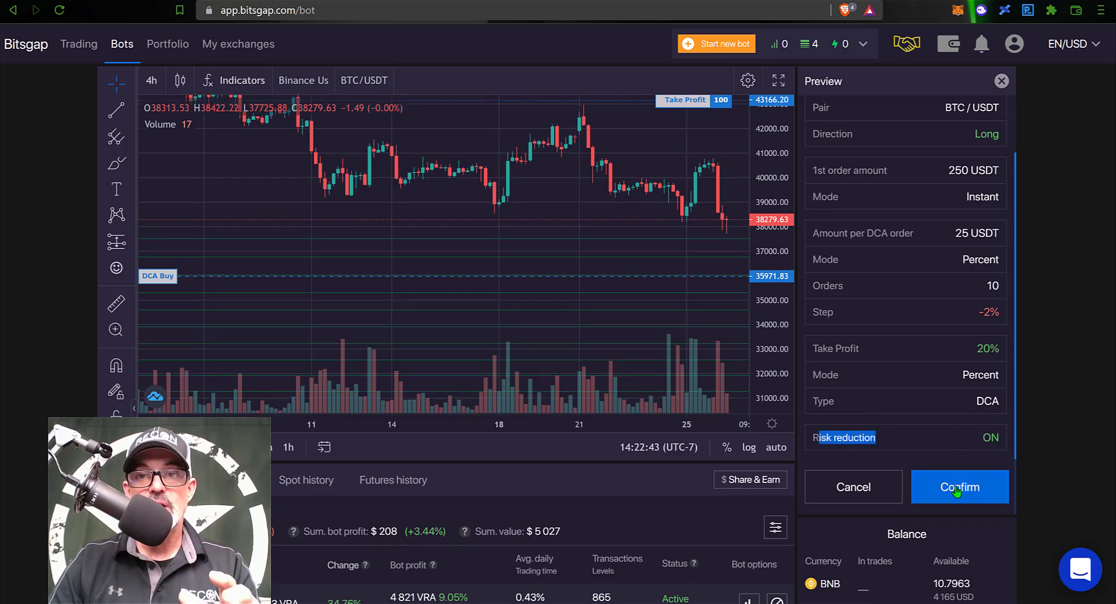